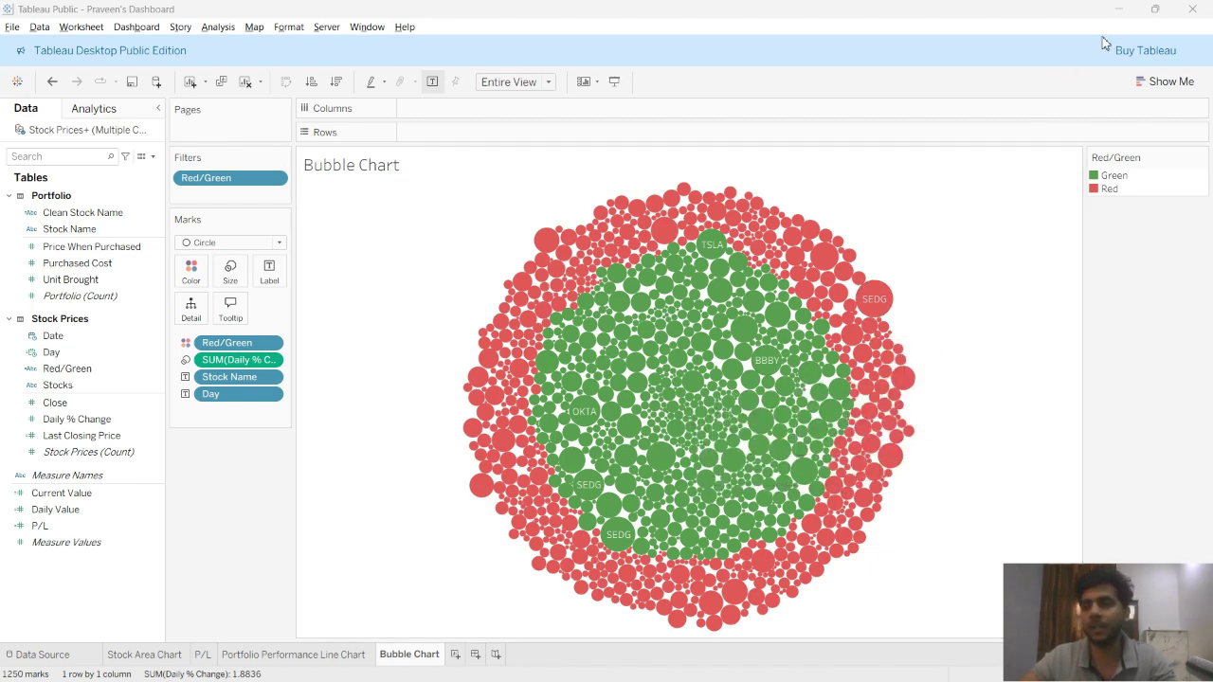
- Add a new worksheet to the stock dashboard workbook and name it Bubble Chart
left_click(1120, 9)
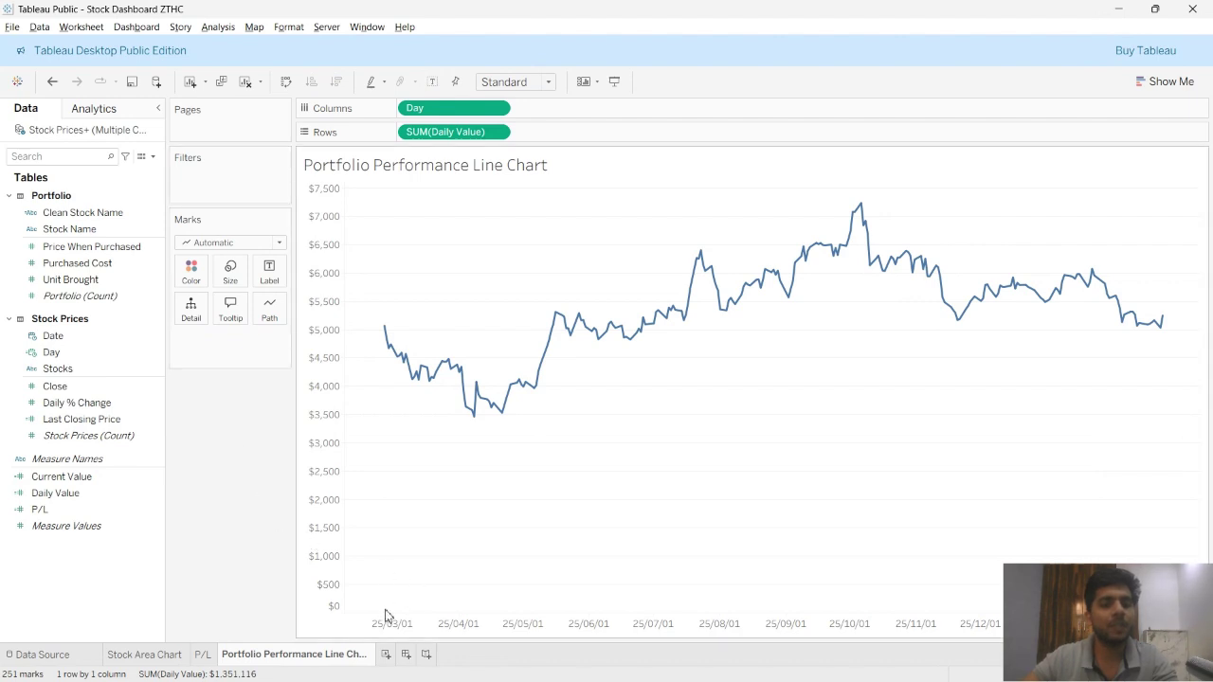
left_click(386, 654)
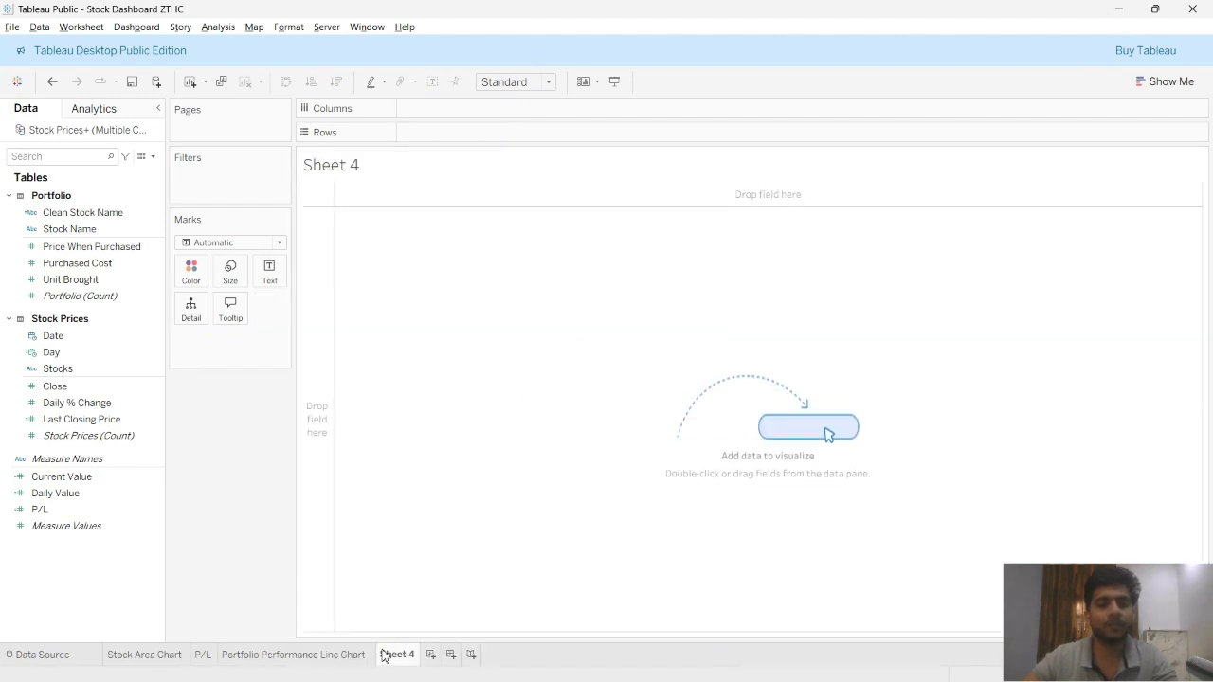
double_click(384, 654)
type("Ru")
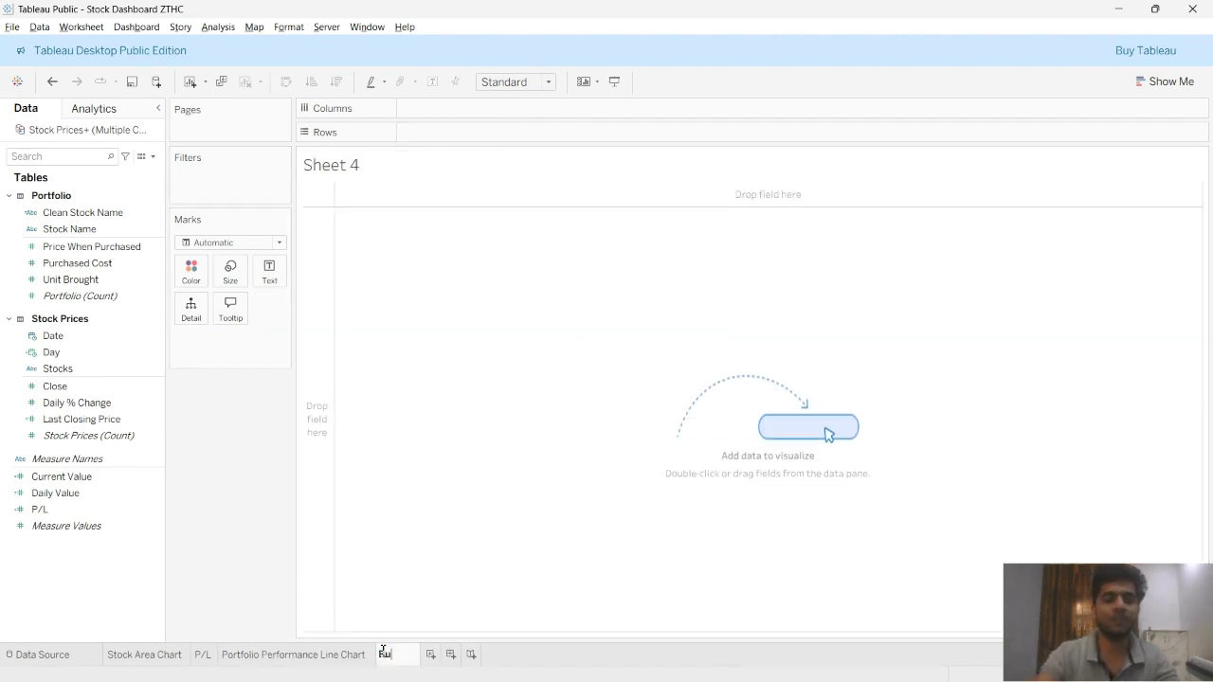
type("bble Chart")
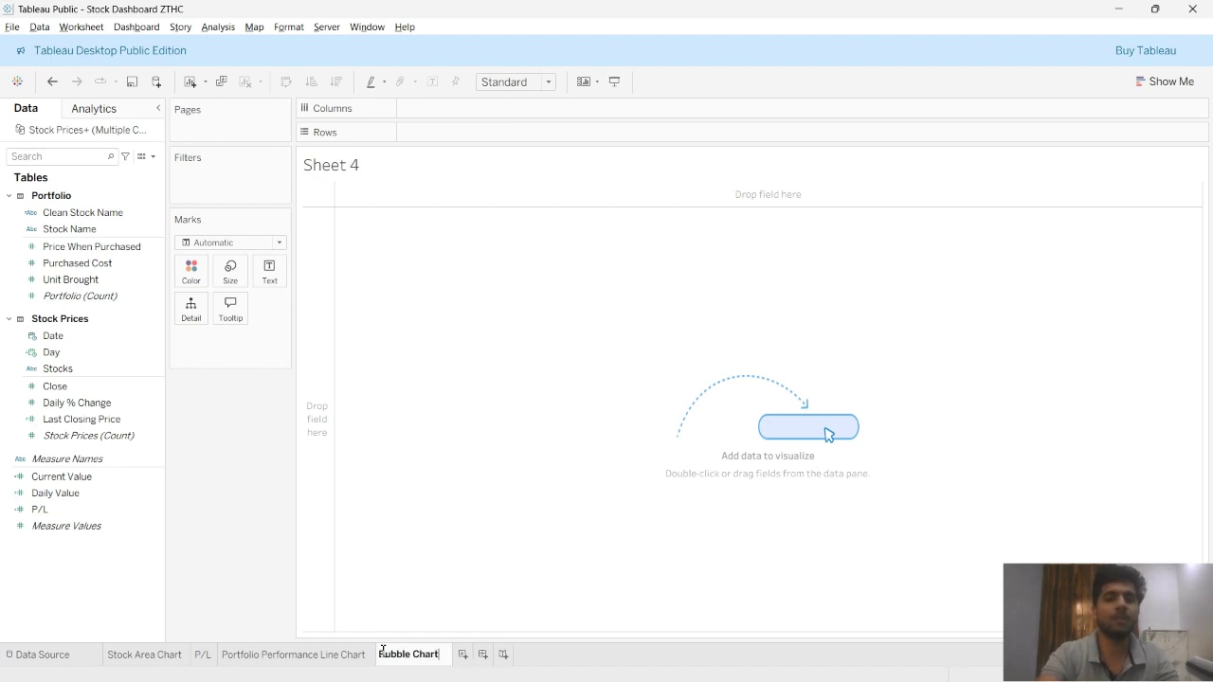
key("Return")
- Build a packed bubbles chart from the Daily % Change, Day and Stock Name fields
left_click(82, 406)
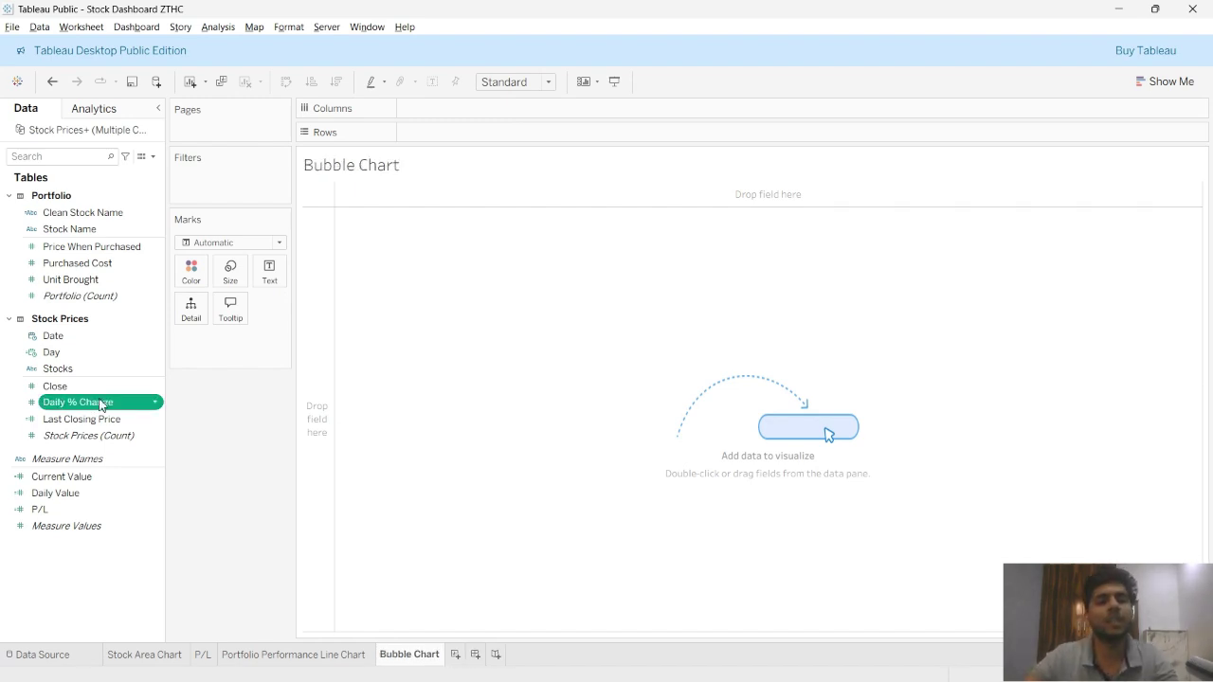
left_click(70, 356, "ctrl")
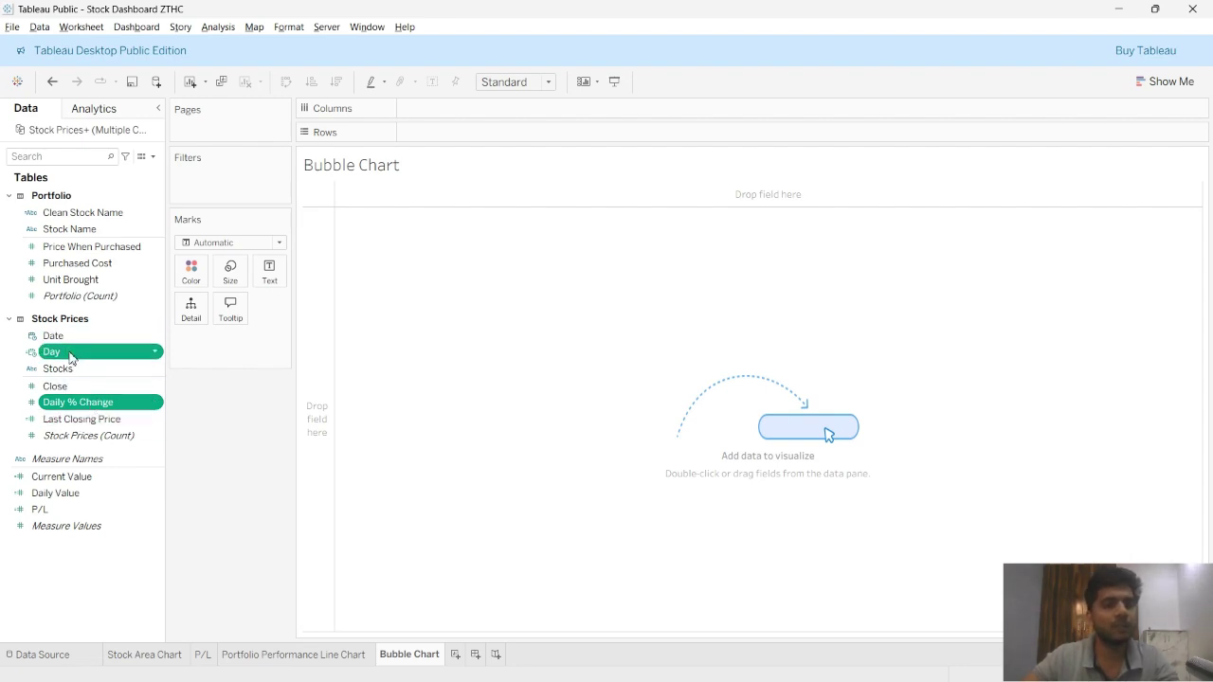
left_click(76, 231, "ctrl")
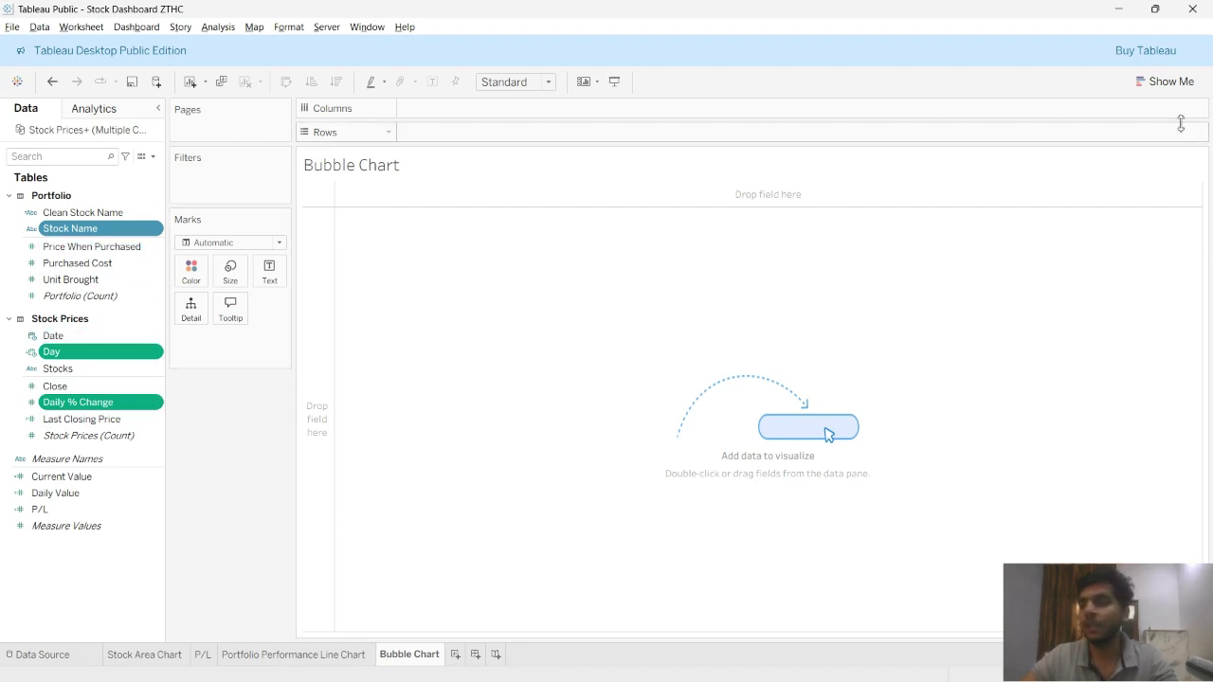
left_click(1165, 82)
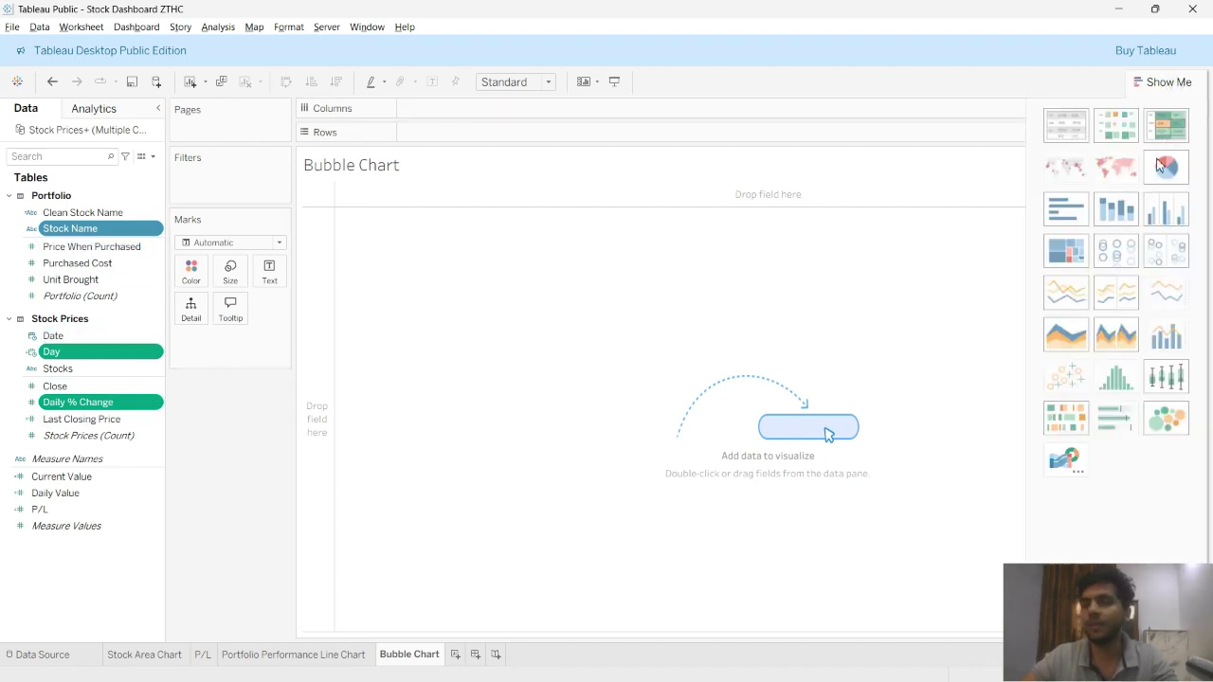
left_click(1166, 426)
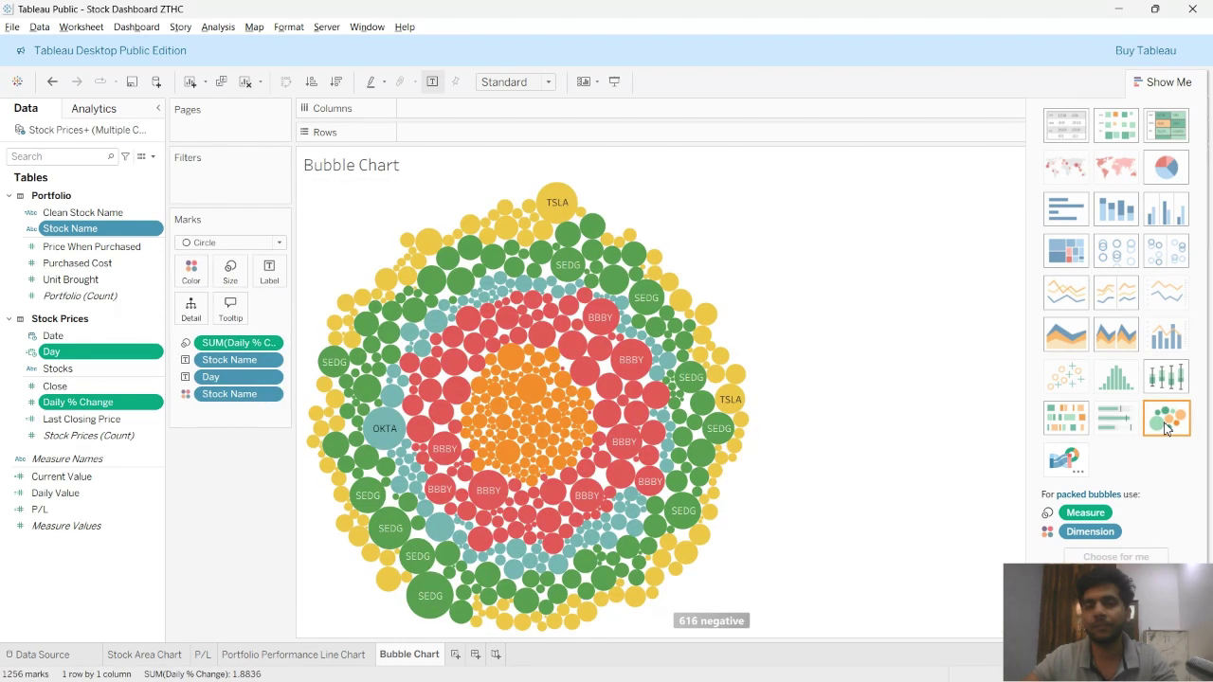
left_click(1183, 84)
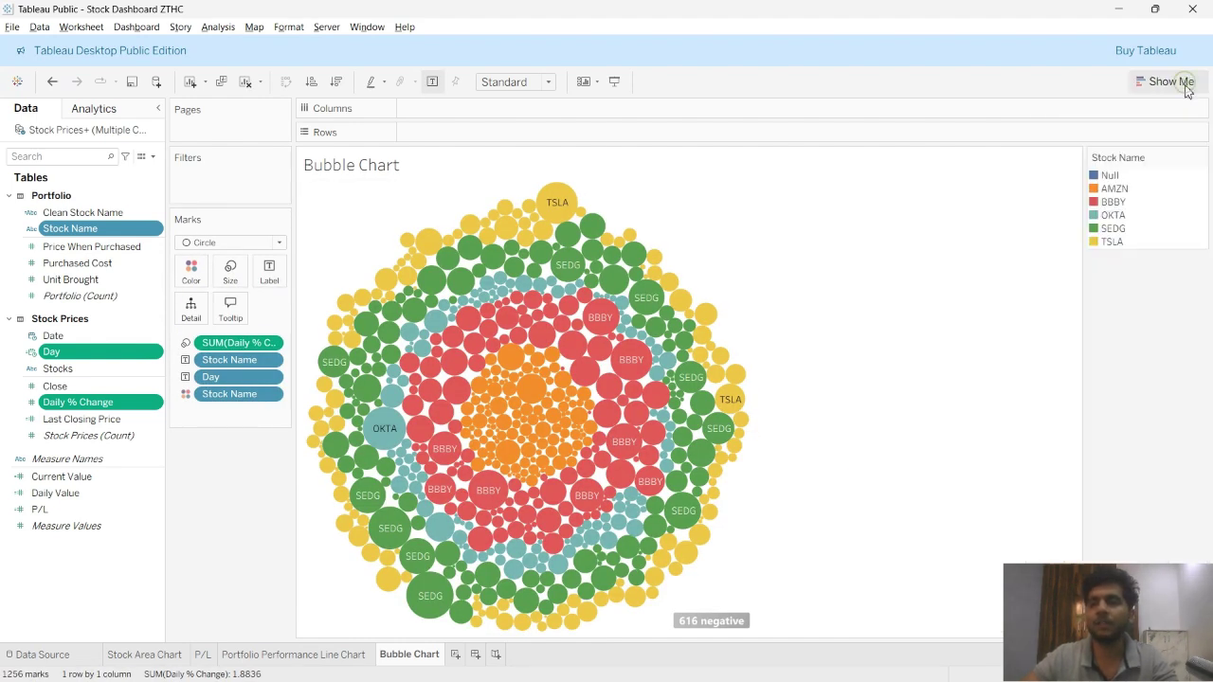
- Exclude the Null stock name from the bubble chart and fit the chart to Entire View
mouse_move(679, 557)
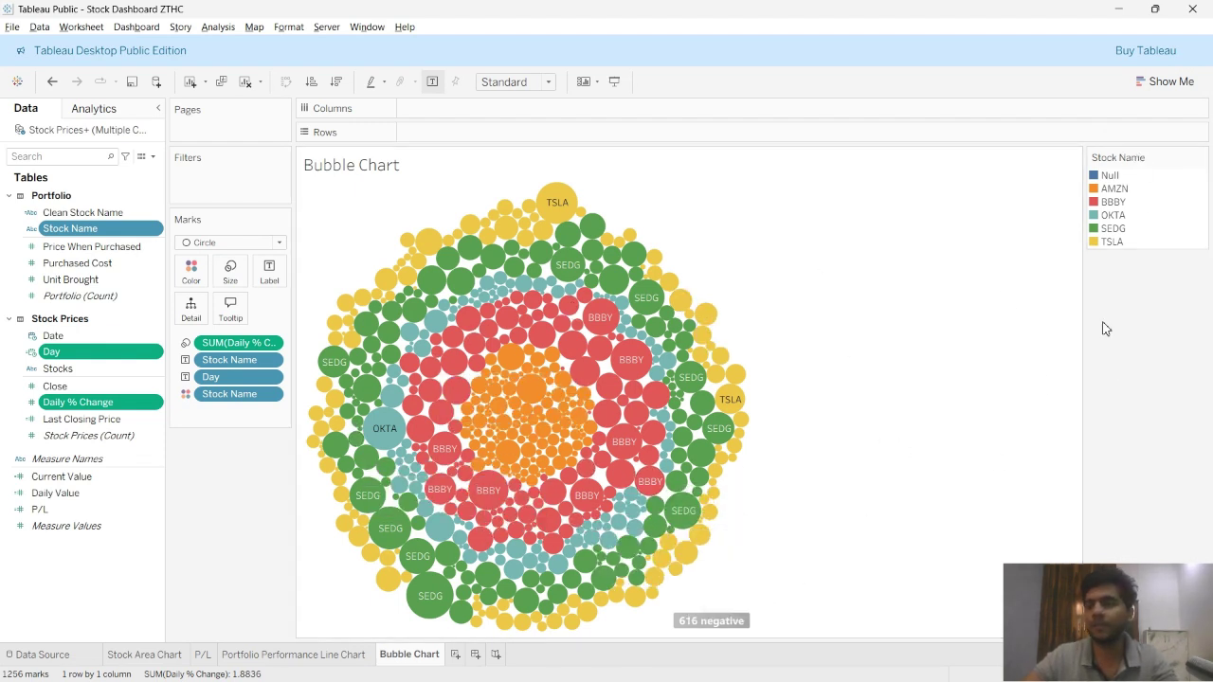
right_click(1110, 177)
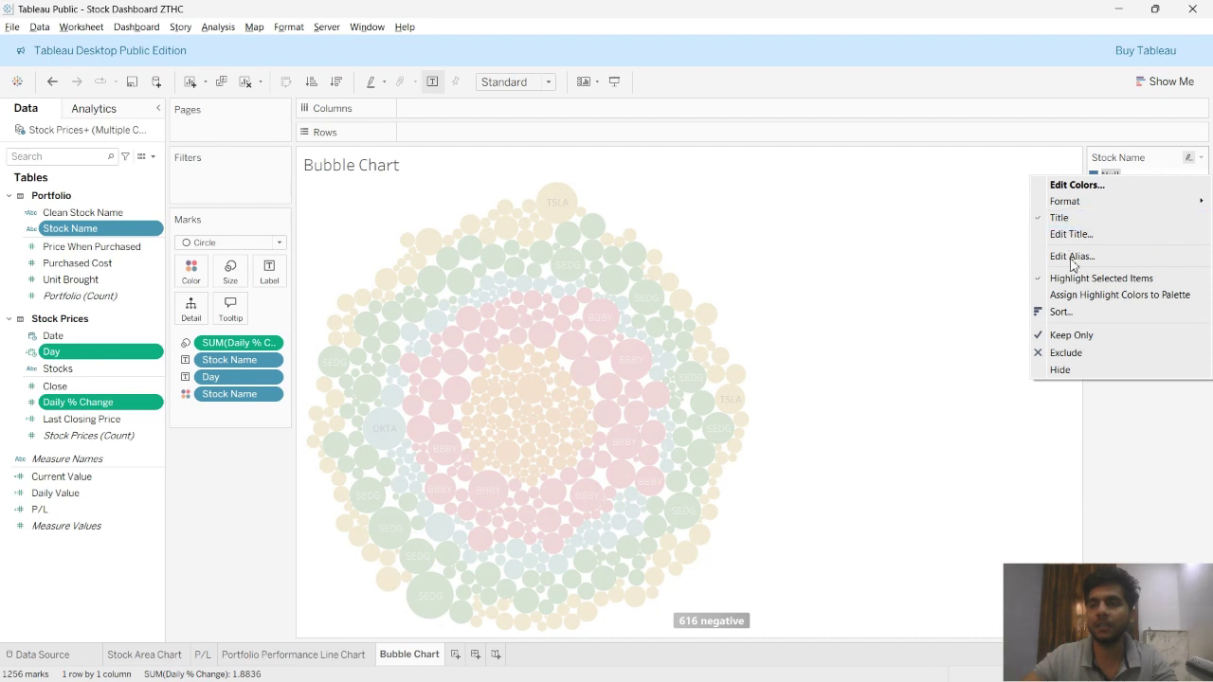
left_click(1064, 357)
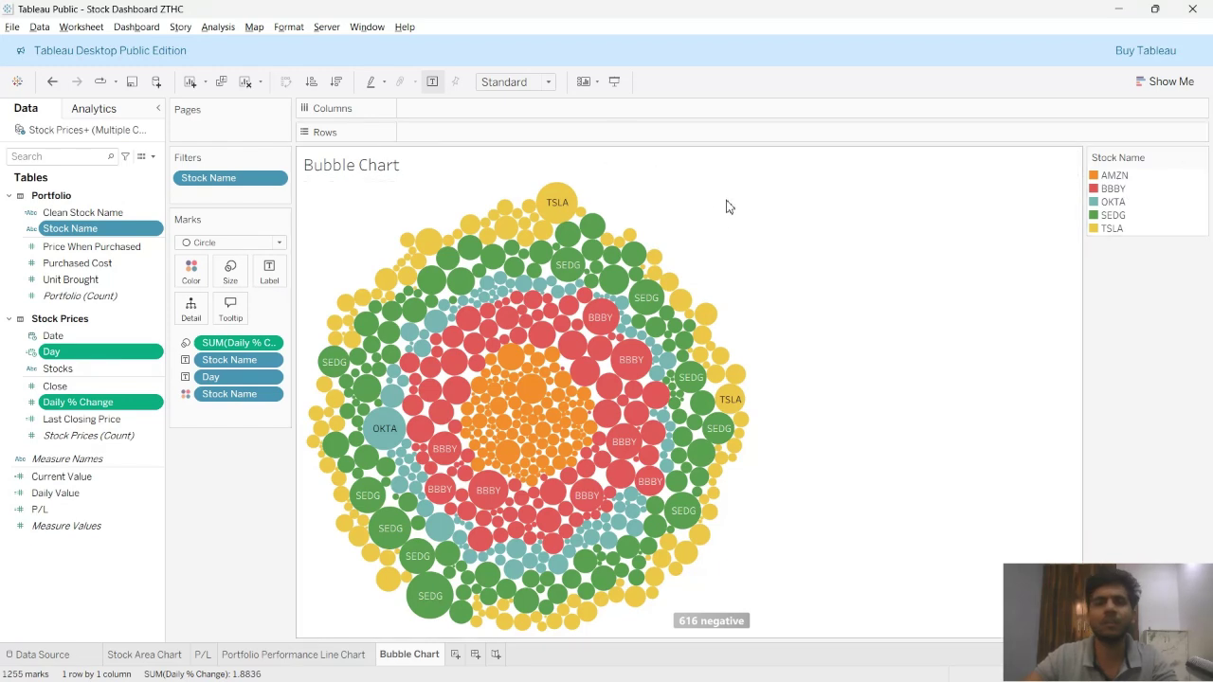
left_click(524, 83)
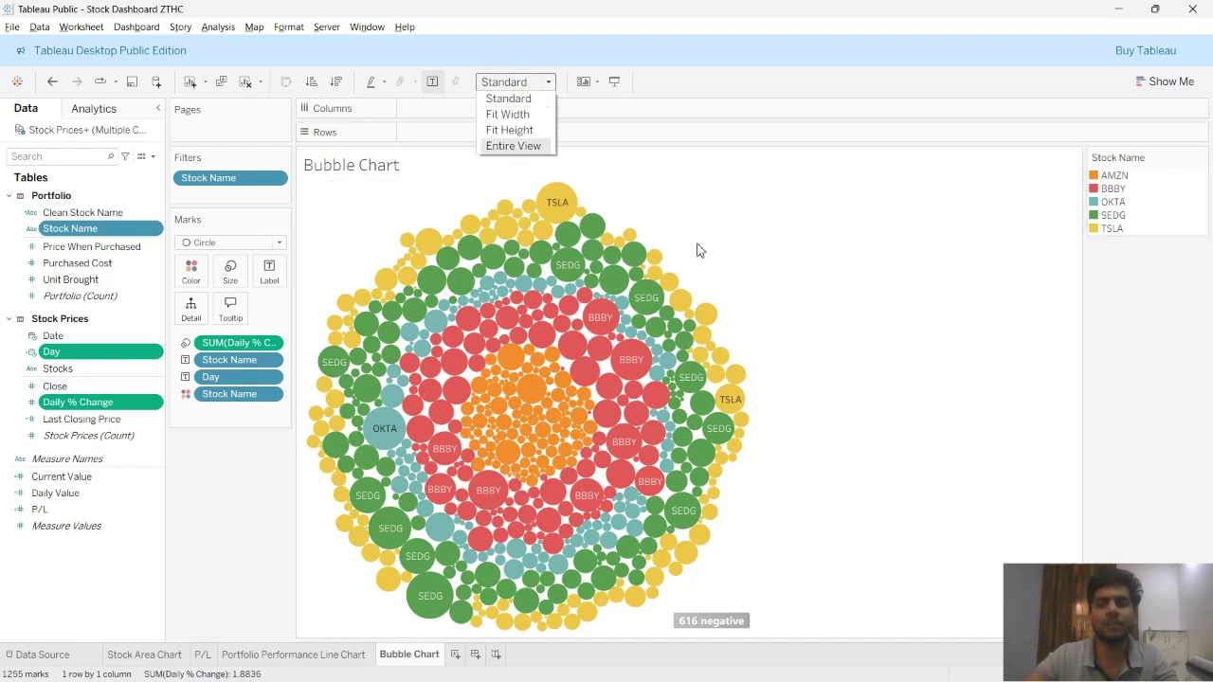
left_click(512, 146)
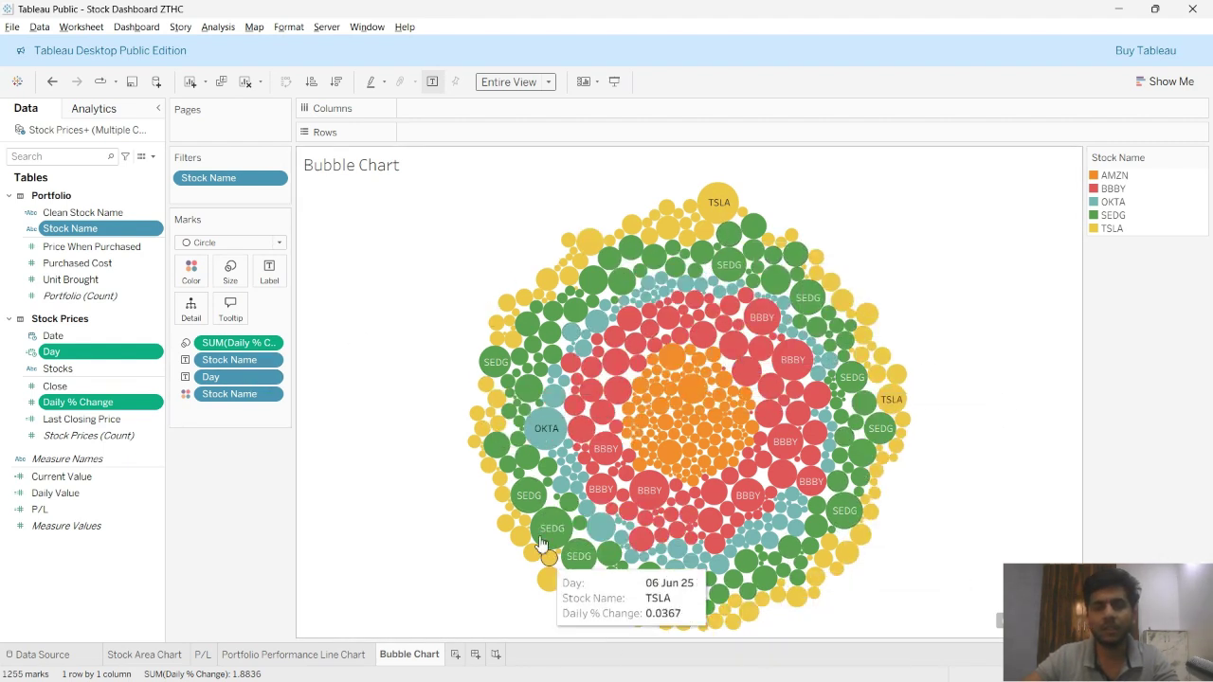
- Assign the Blue-Teal color palette to the stock names in the bubble chart
left_click(193, 274)
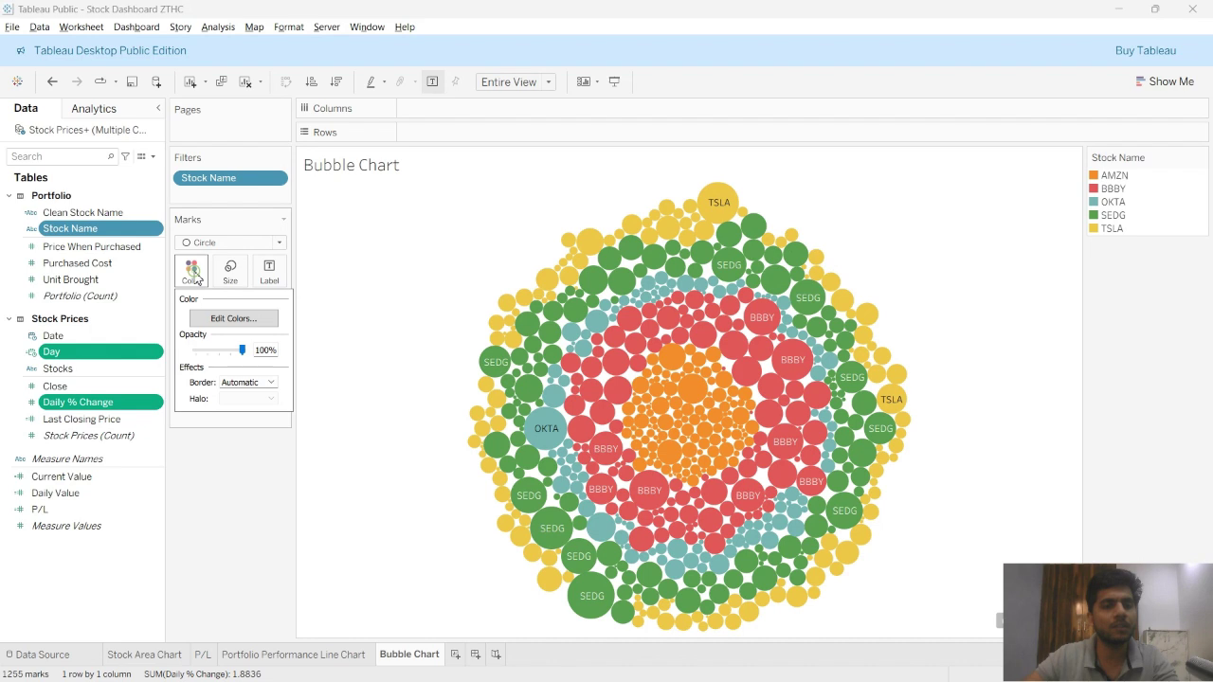
left_click(217, 322)
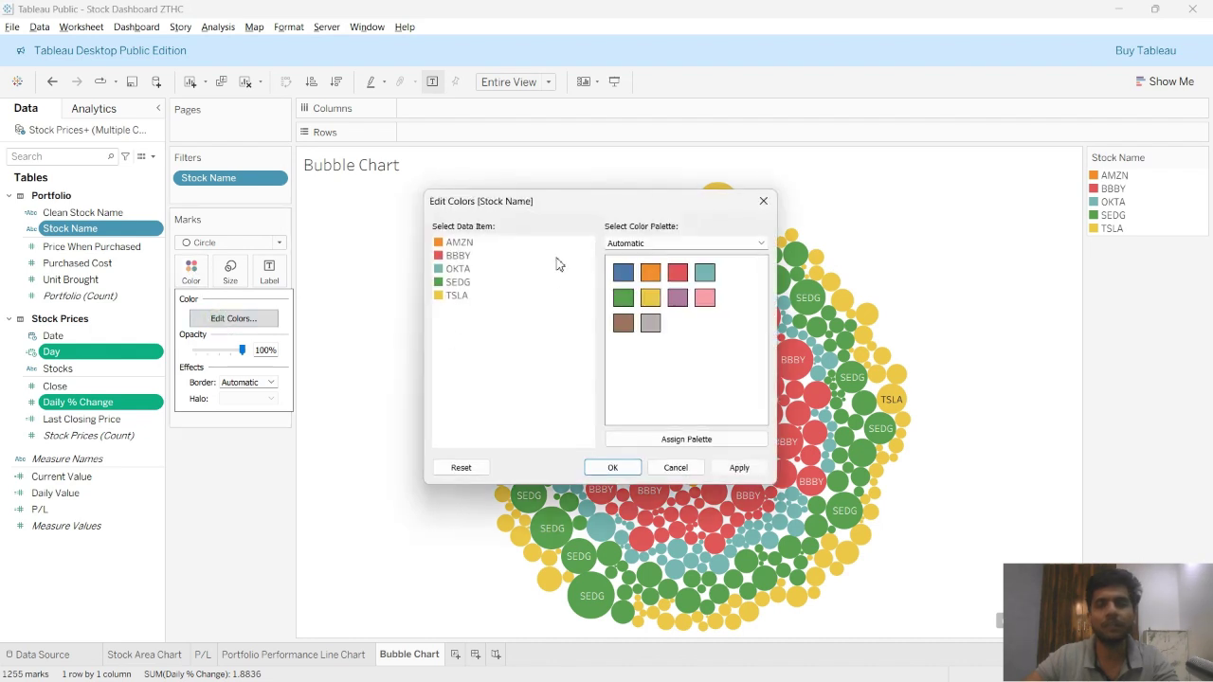
left_click(664, 244)
scroll(663, 407, "down", 3)
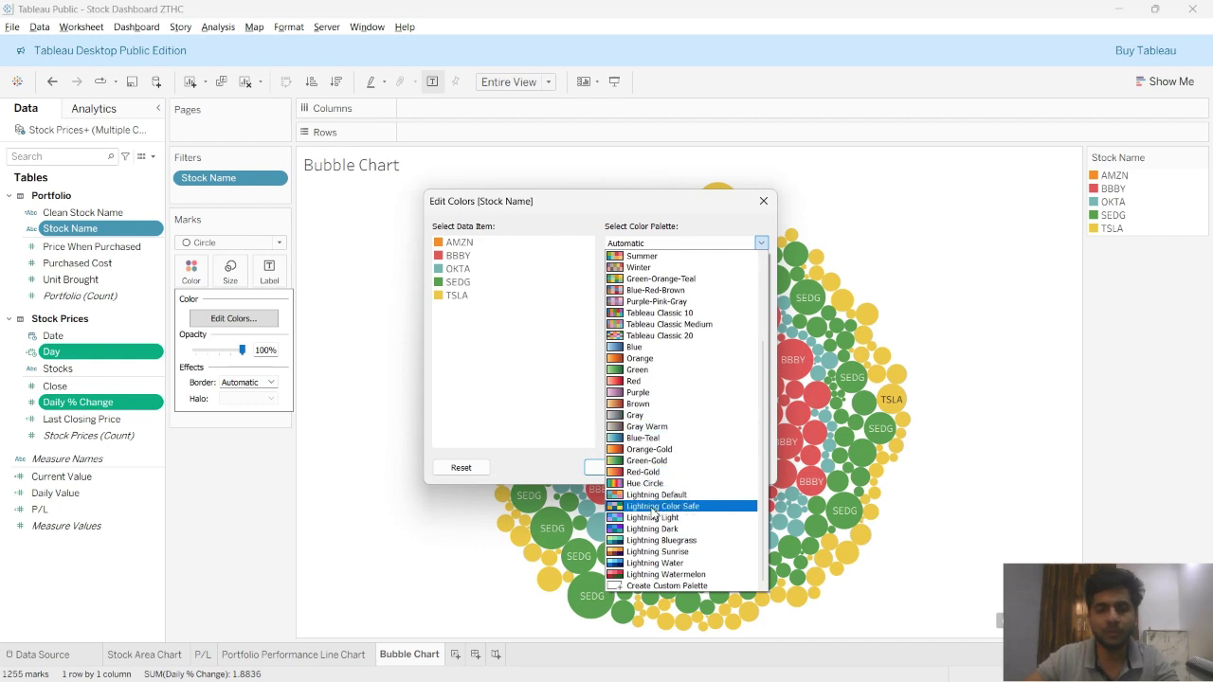
left_click(653, 437)
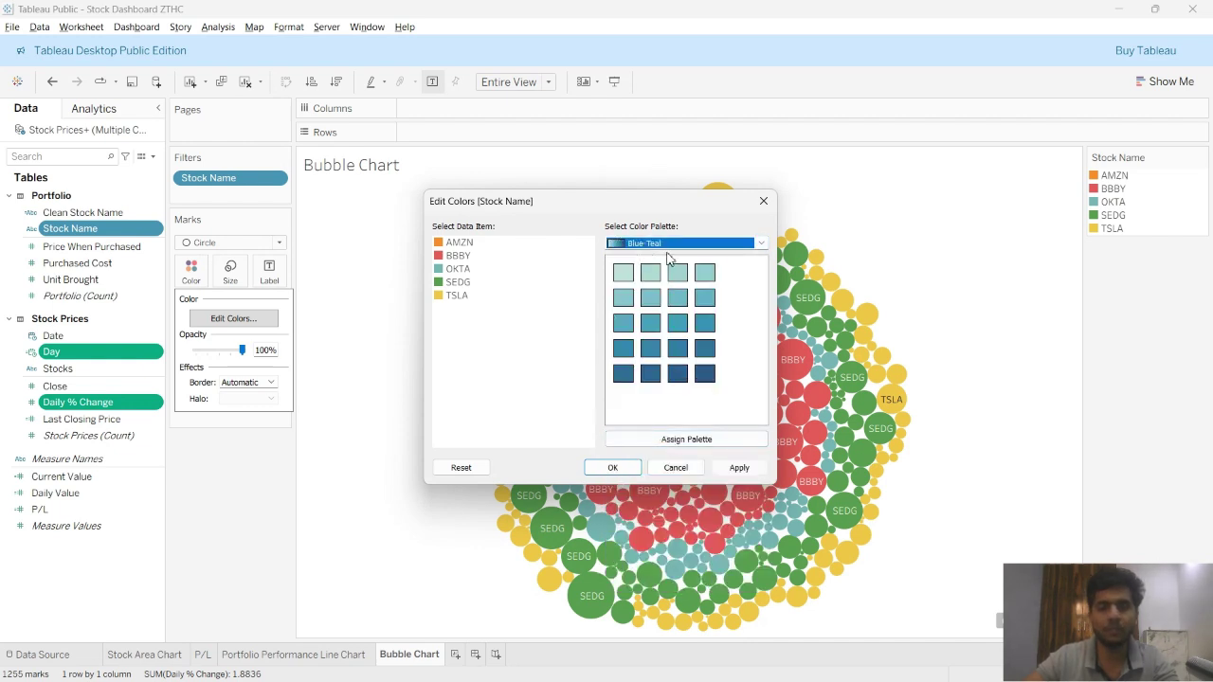
left_click(663, 440)
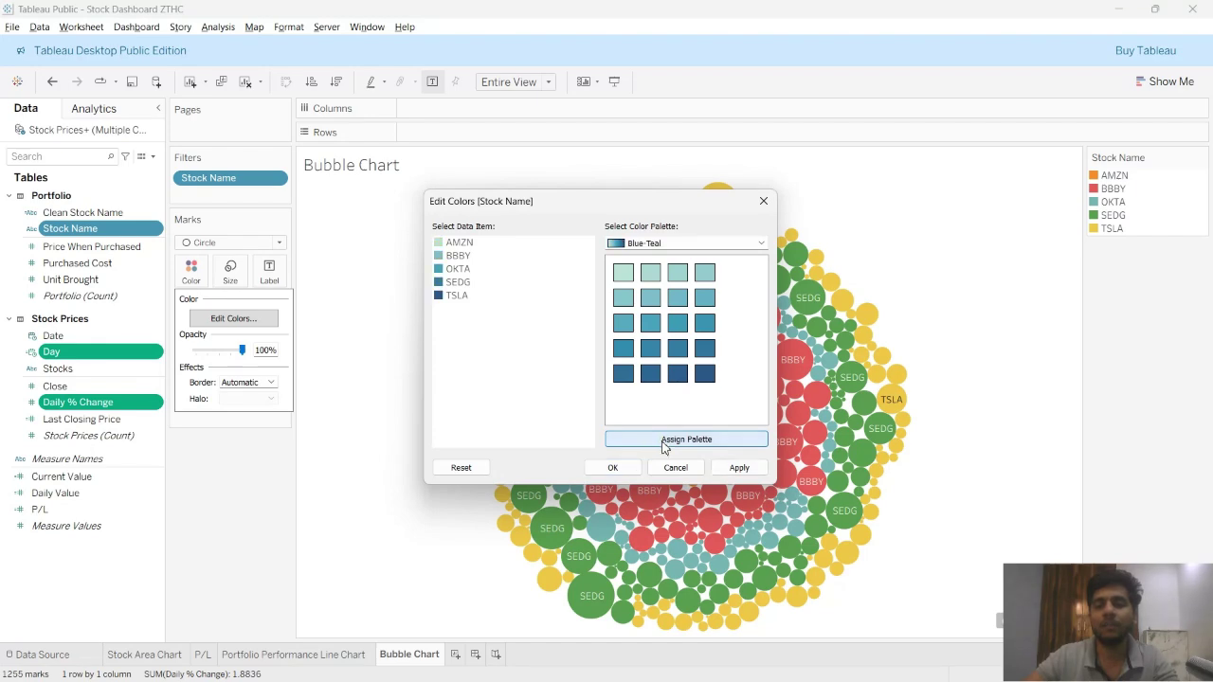
left_click(739, 467)
left_click(612, 467)
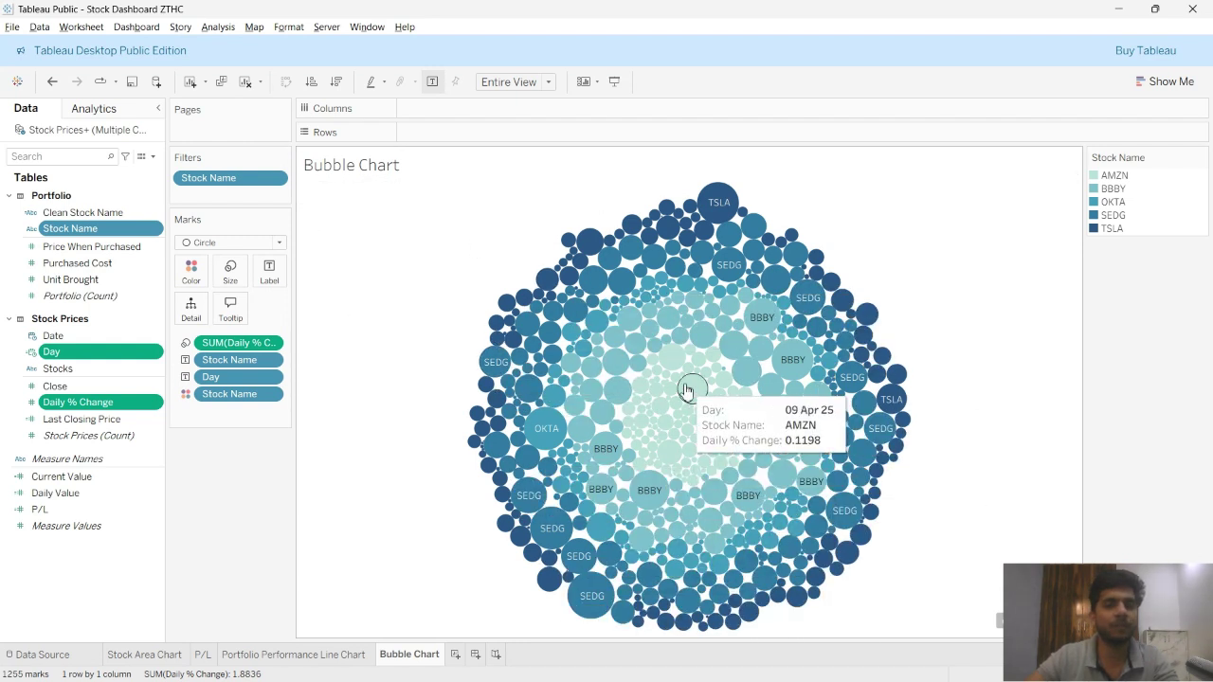
- Set the font size of the bubble chart's mark labels to 8
left_click(270, 274)
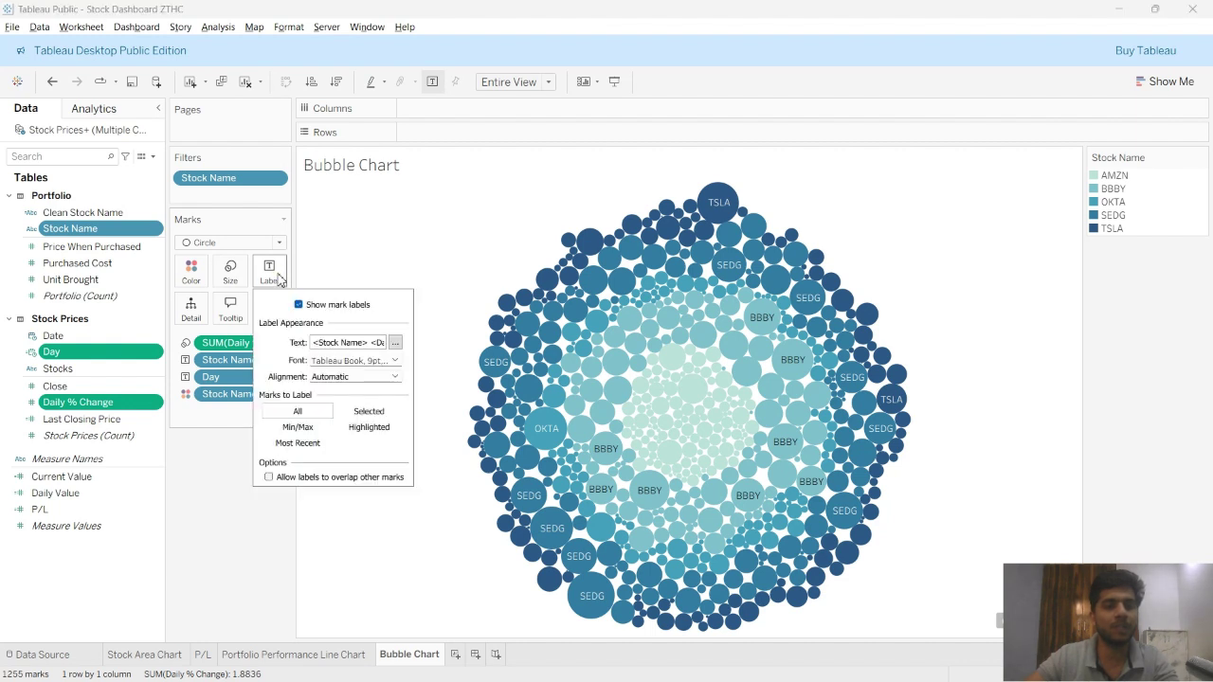
left_click(394, 346)
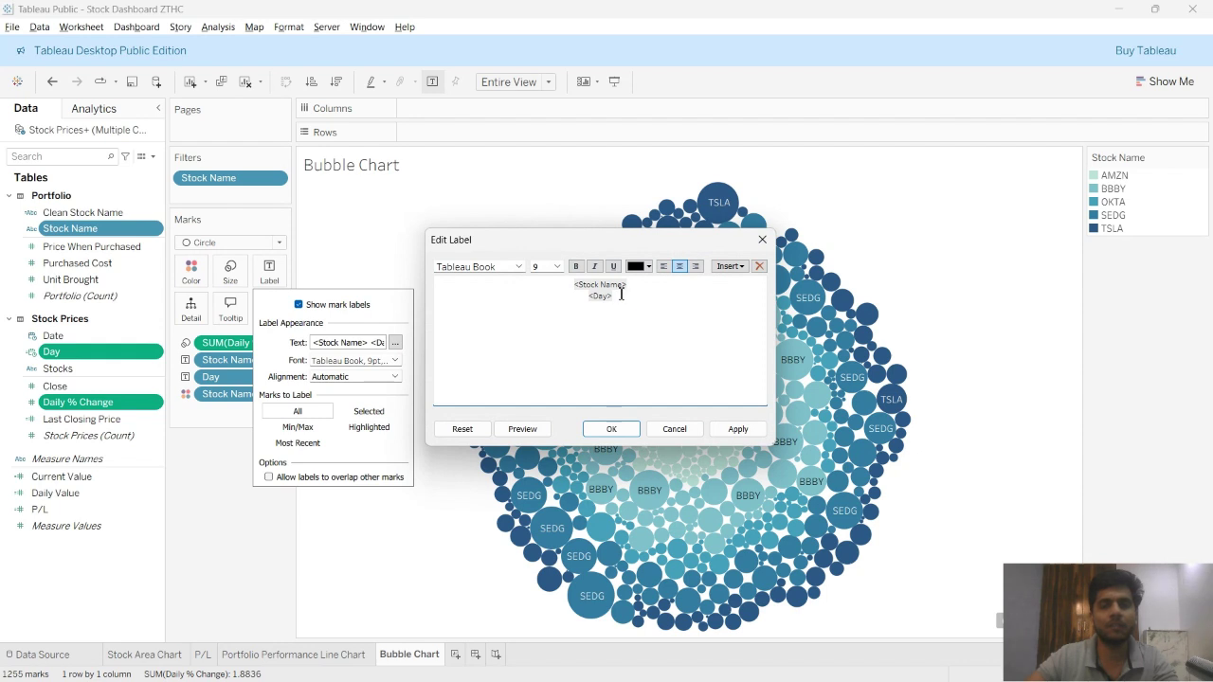
left_click(554, 267)
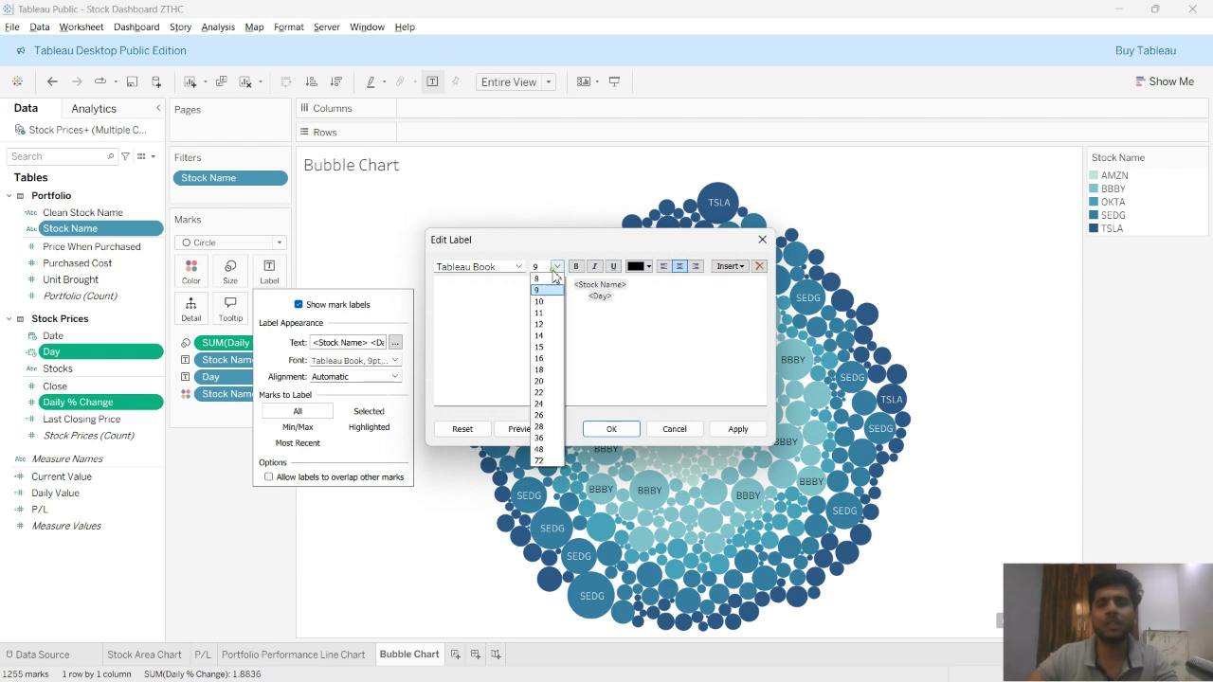
left_click(551, 281)
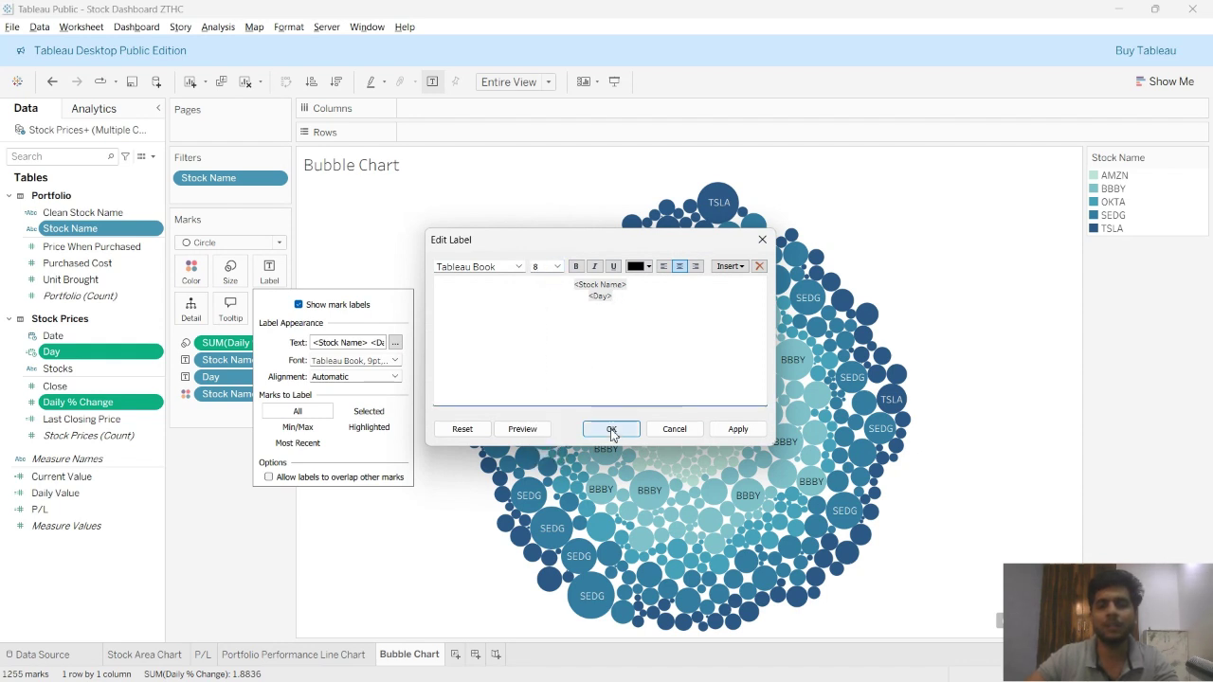
left_click(611, 429)
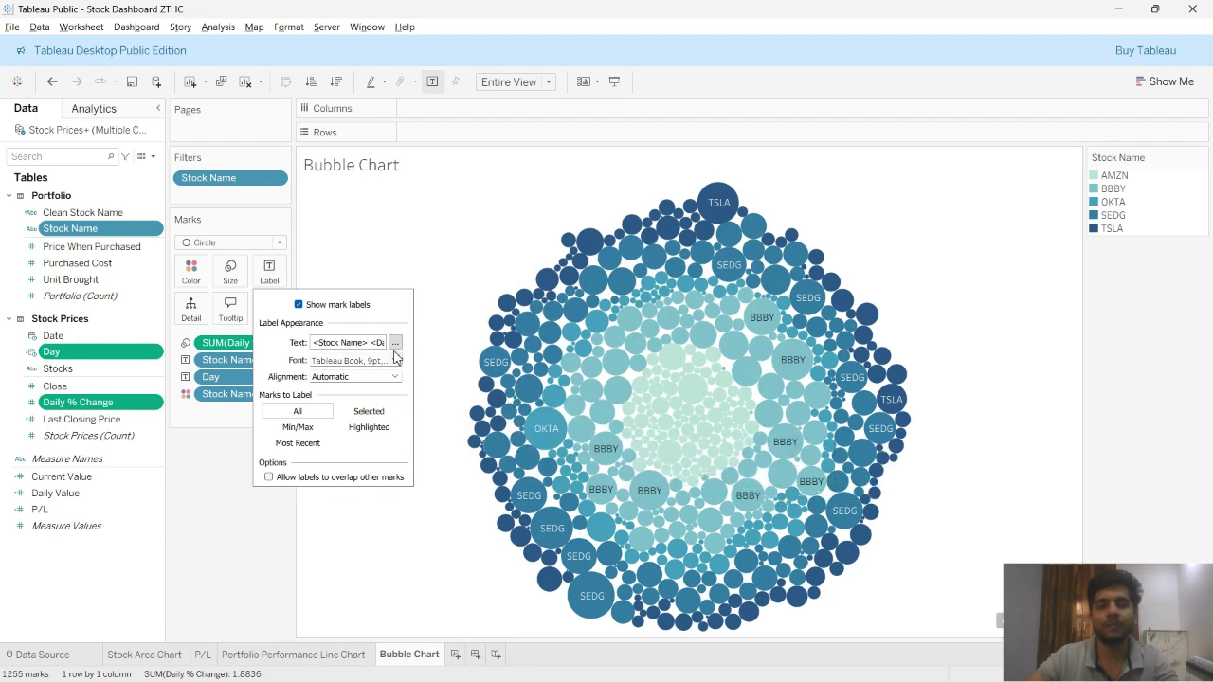
left_click(434, 263)
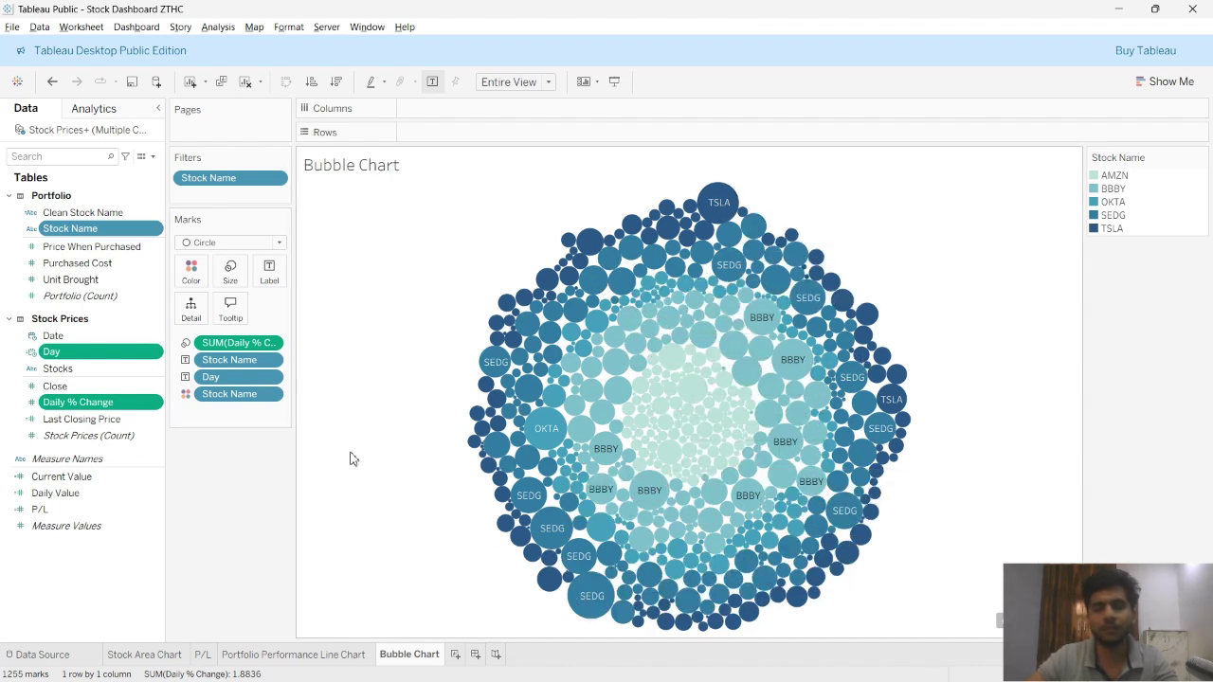
- Try black and light orange borders on the bubbles and return the border to Automatic
left_click(268, 273)
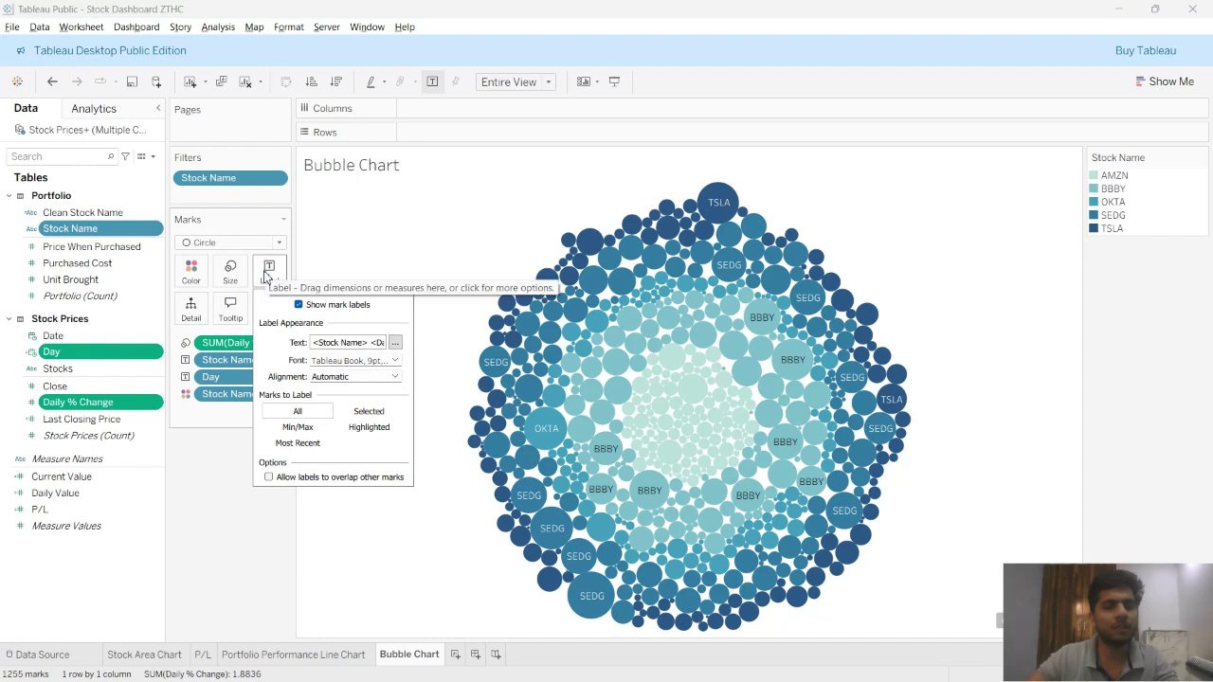
left_click(190, 288)
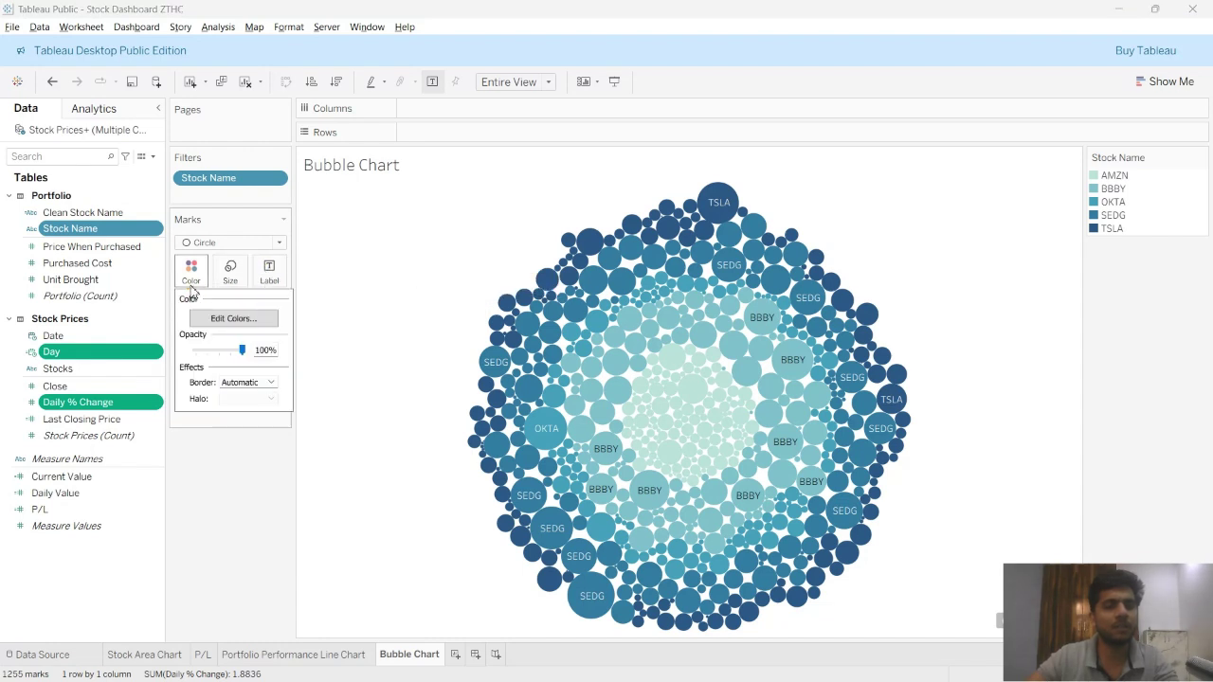
left_click(241, 384)
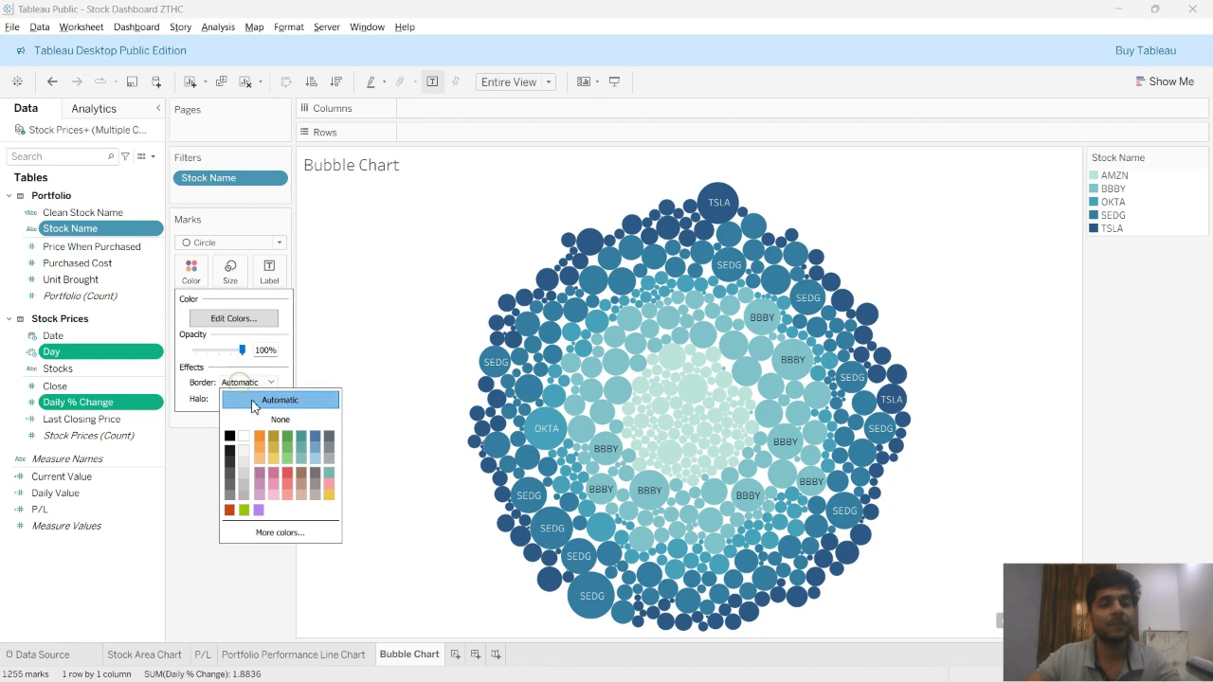
left_click(228, 437)
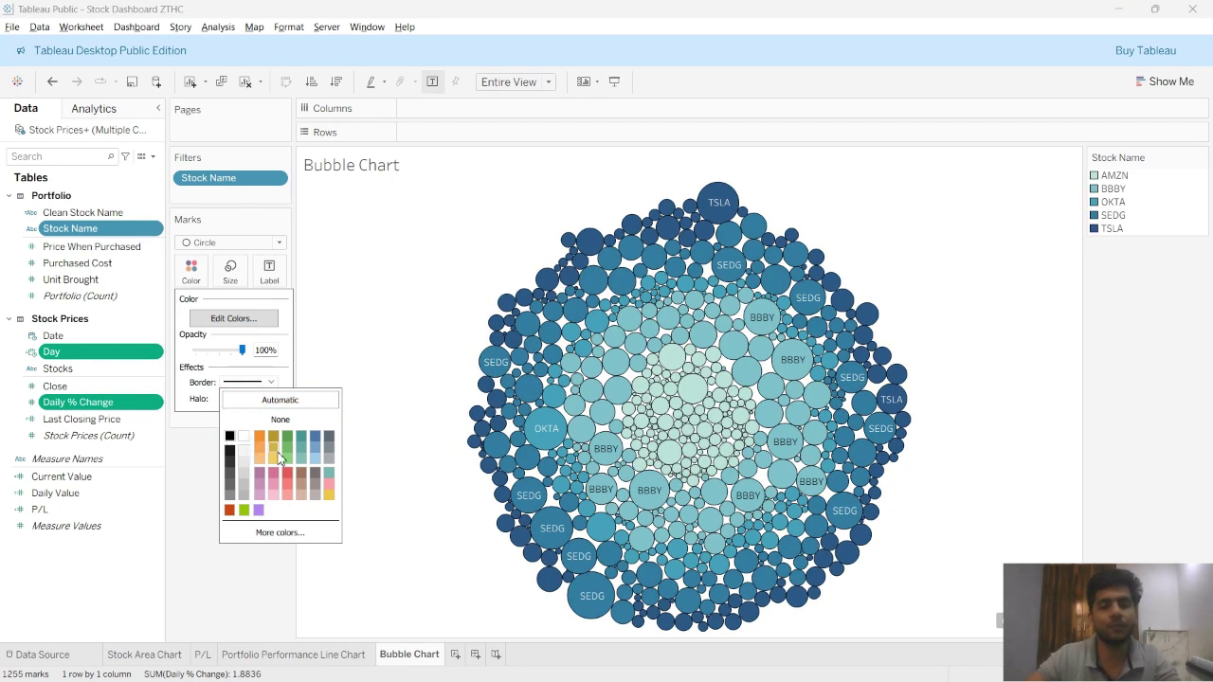
left_click(260, 451)
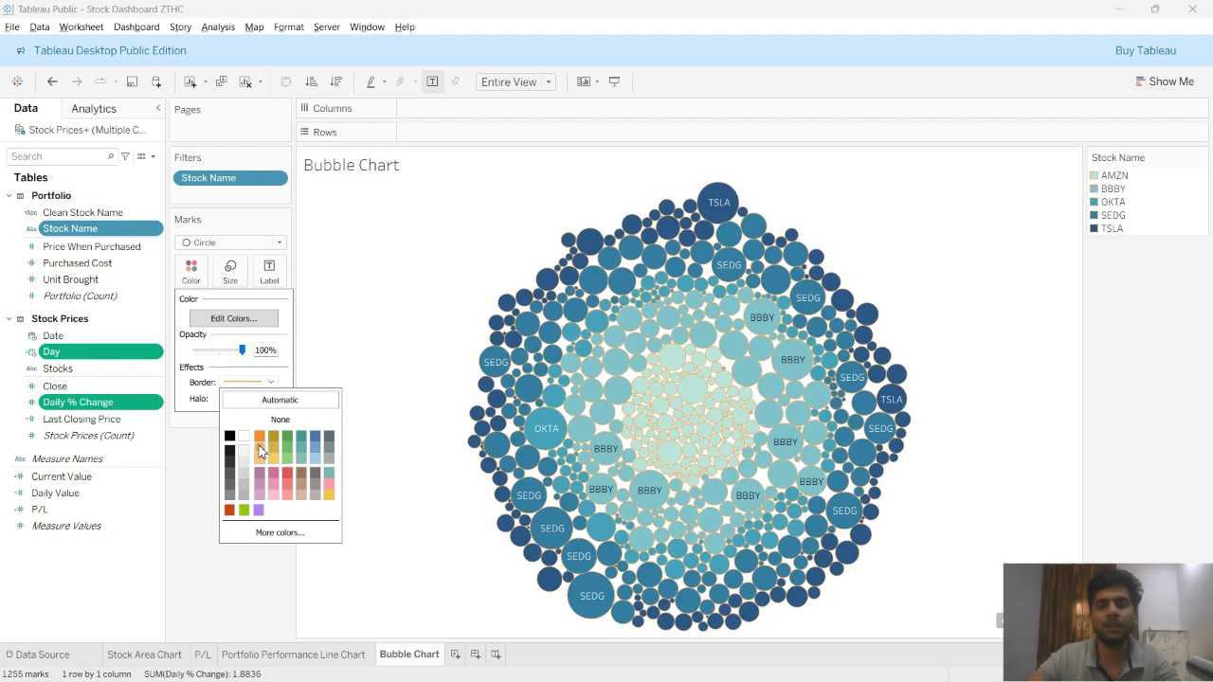
left_click(275, 400)
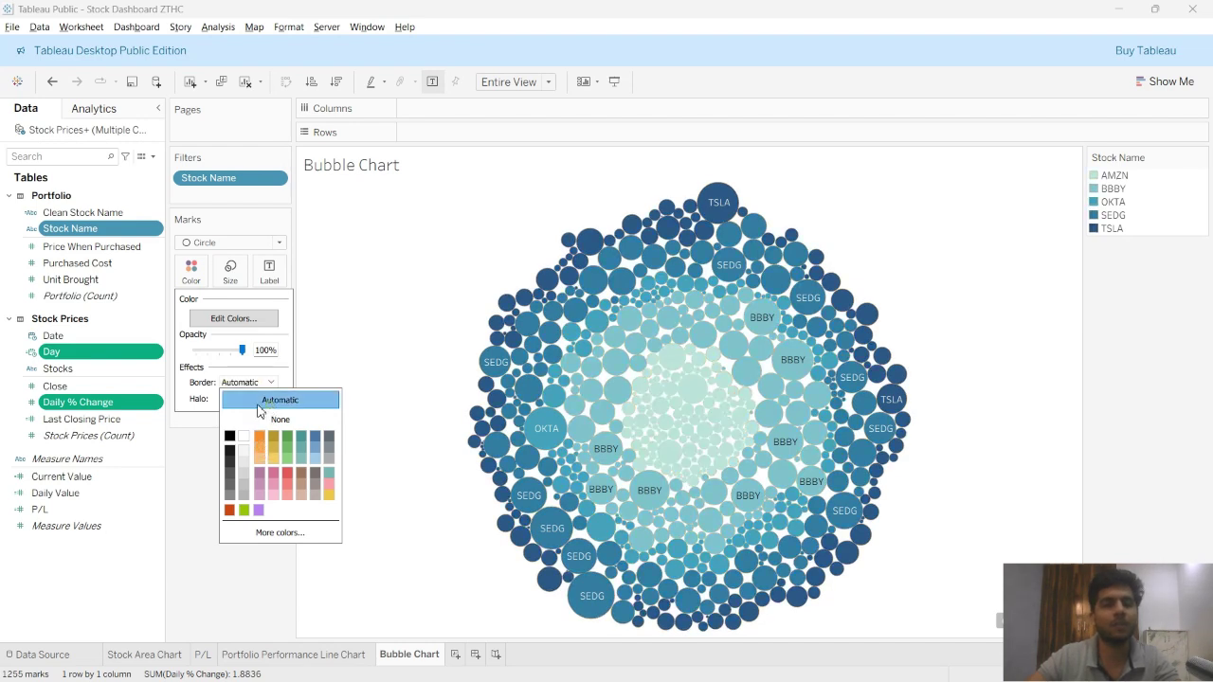
left_click(182, 474)
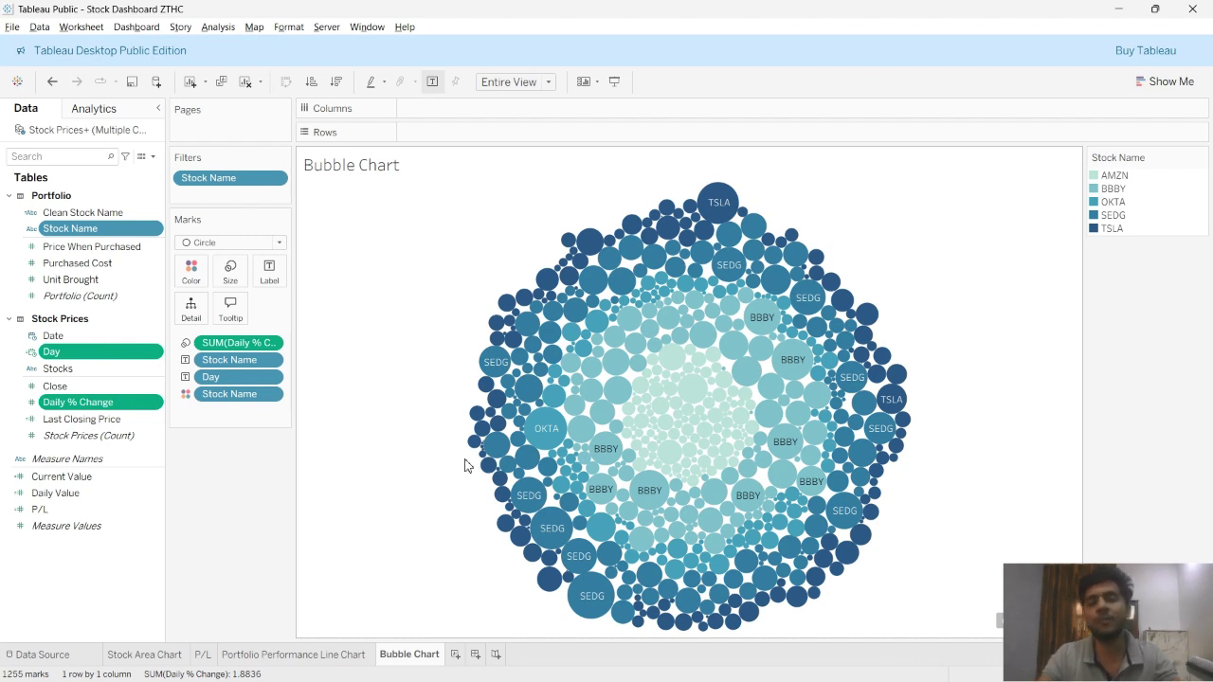
- Start a new calculated field in the stock data source and name it Red/Green
left_click(147, 179)
left_click(152, 157)
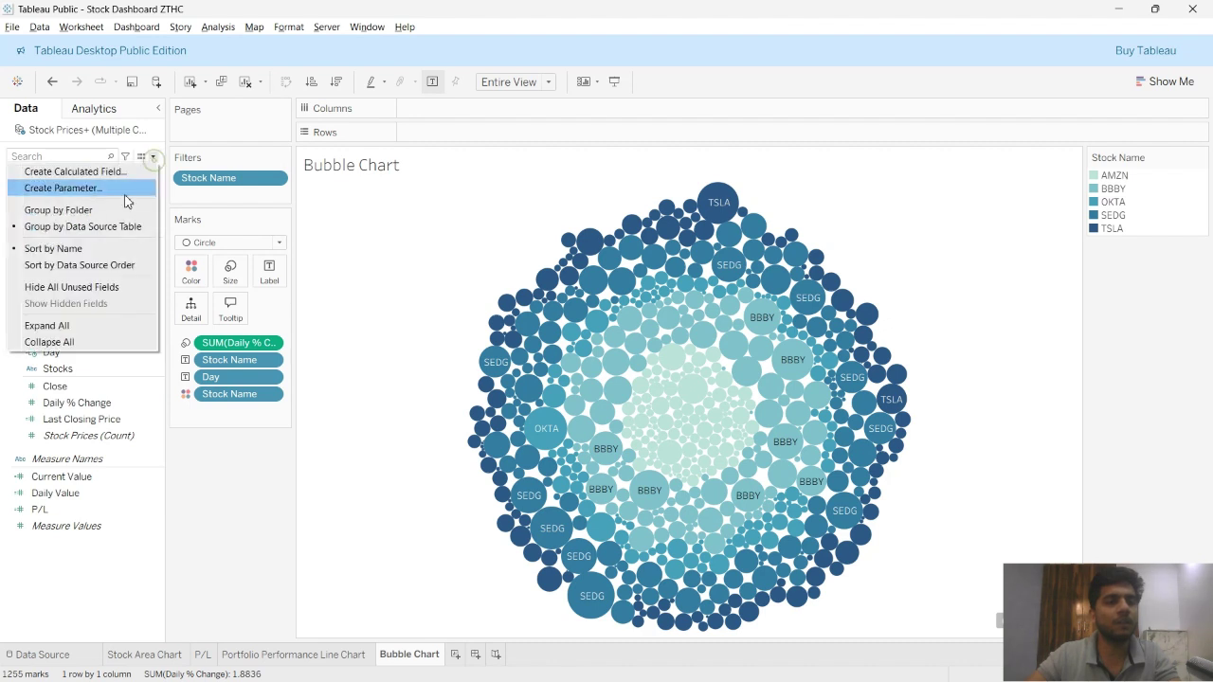
left_click(95, 173)
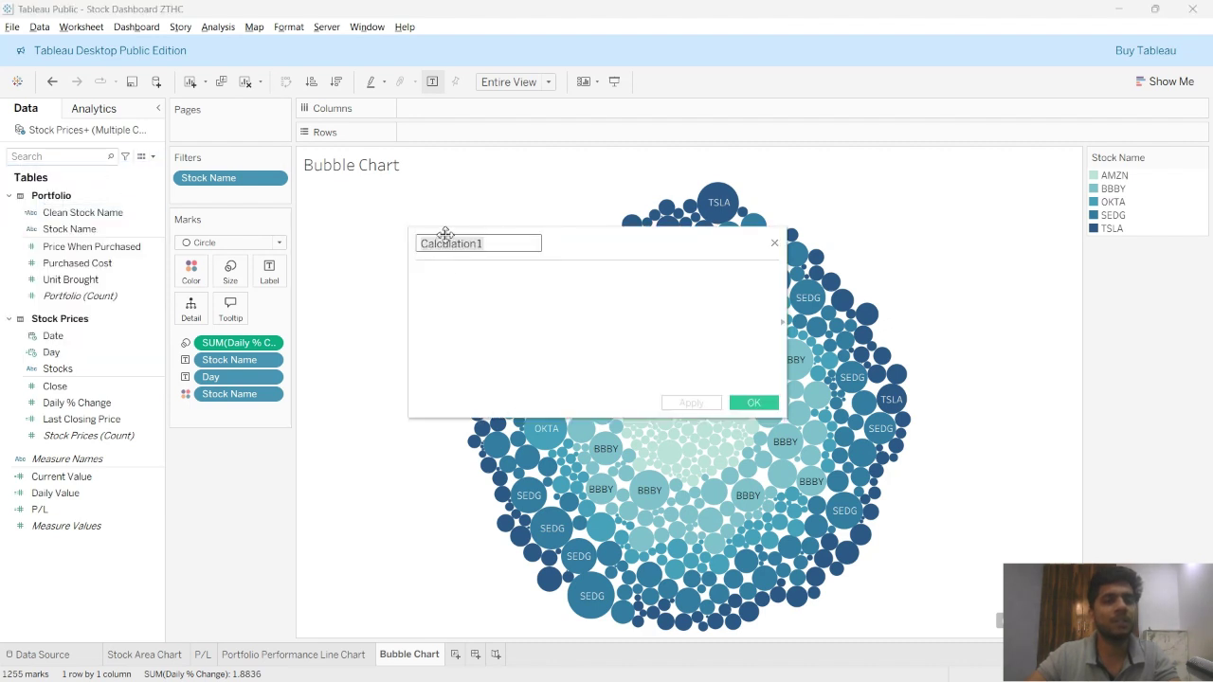
left_click(489, 250)
double_click(489, 249)
type("Red/Green")
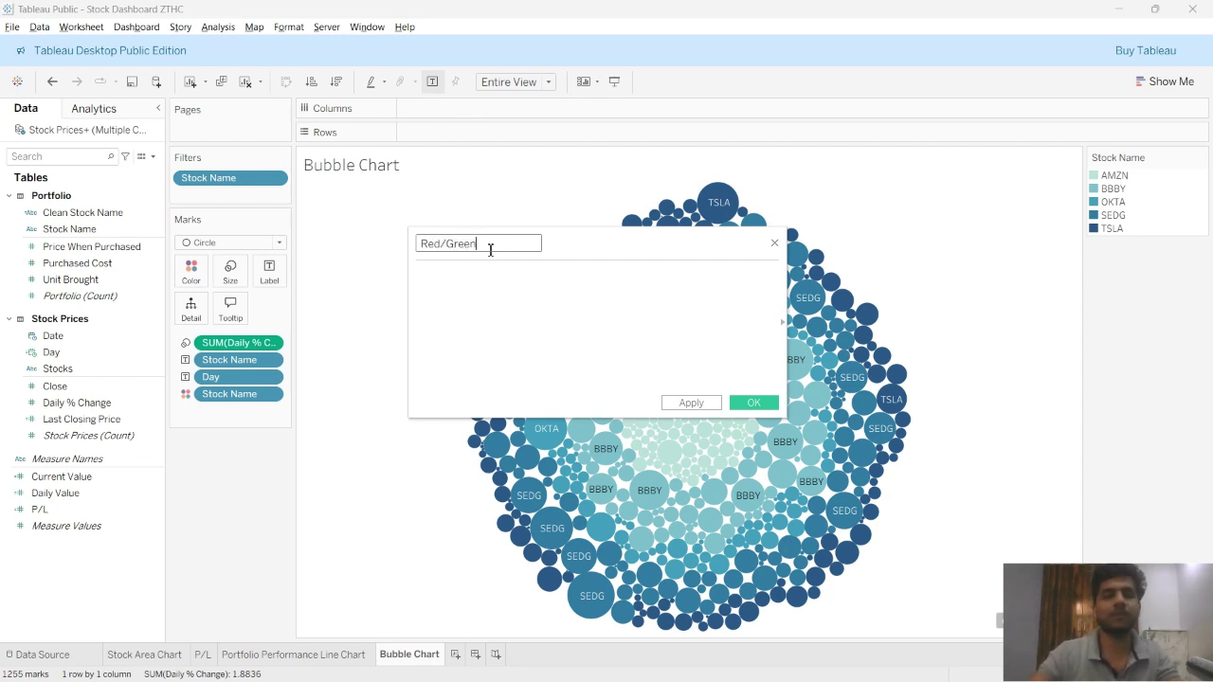
- Begin the Red/Green formula with IF [Daily % Change] < 0 THEN "Red"
left_click(472, 282)
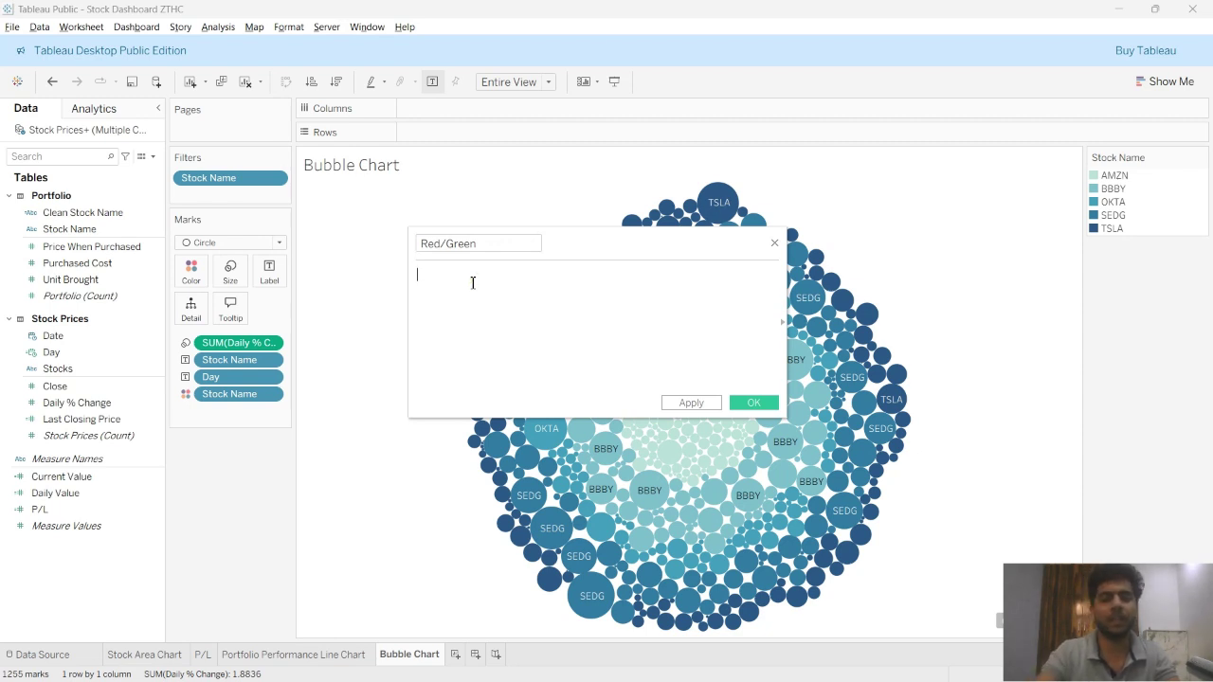
type("IF [")
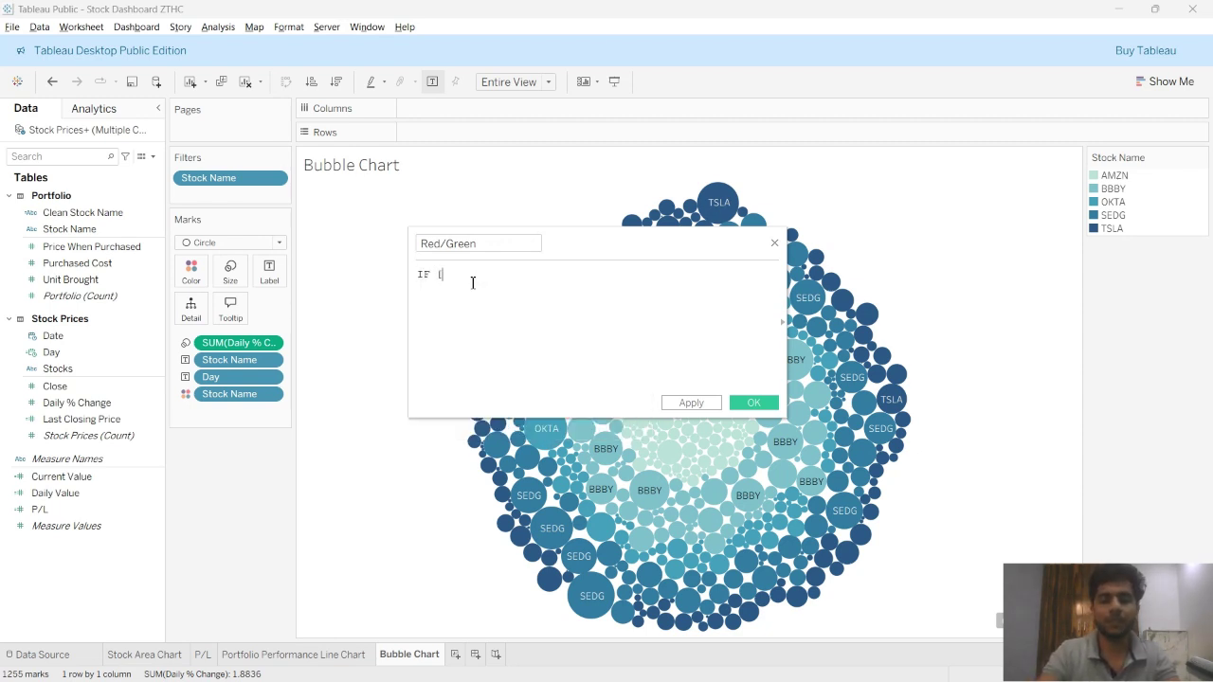
type("Dai")
key("Return")
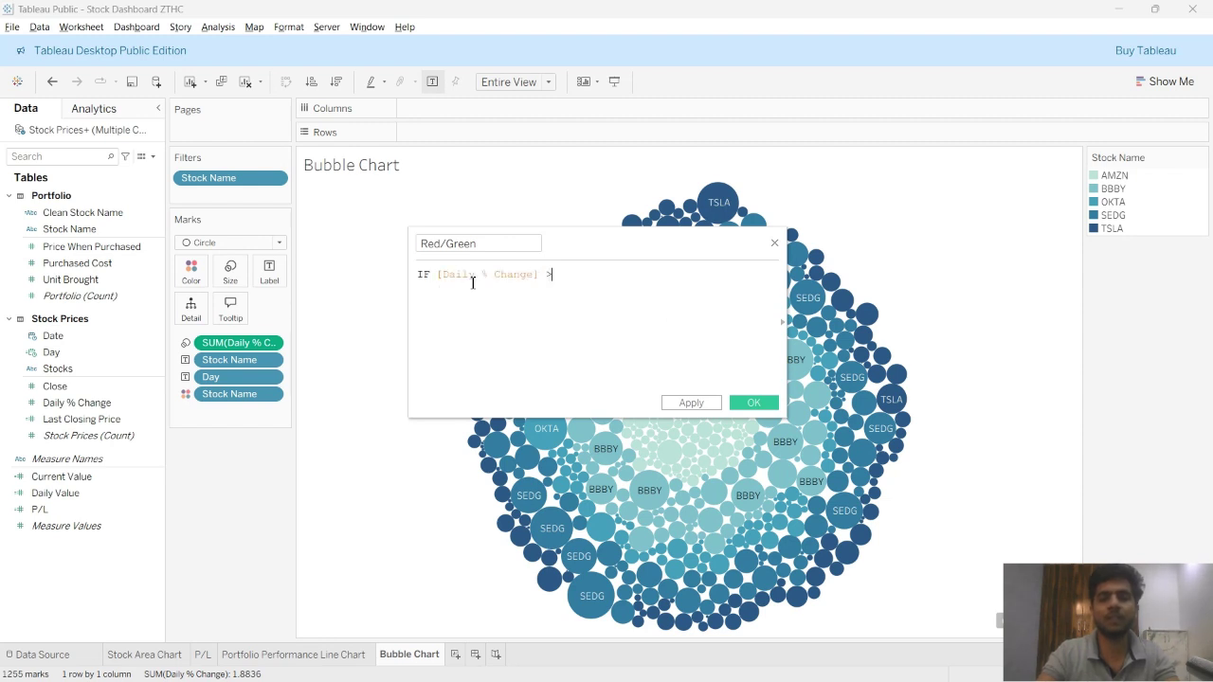
type("< 0 THEN ")
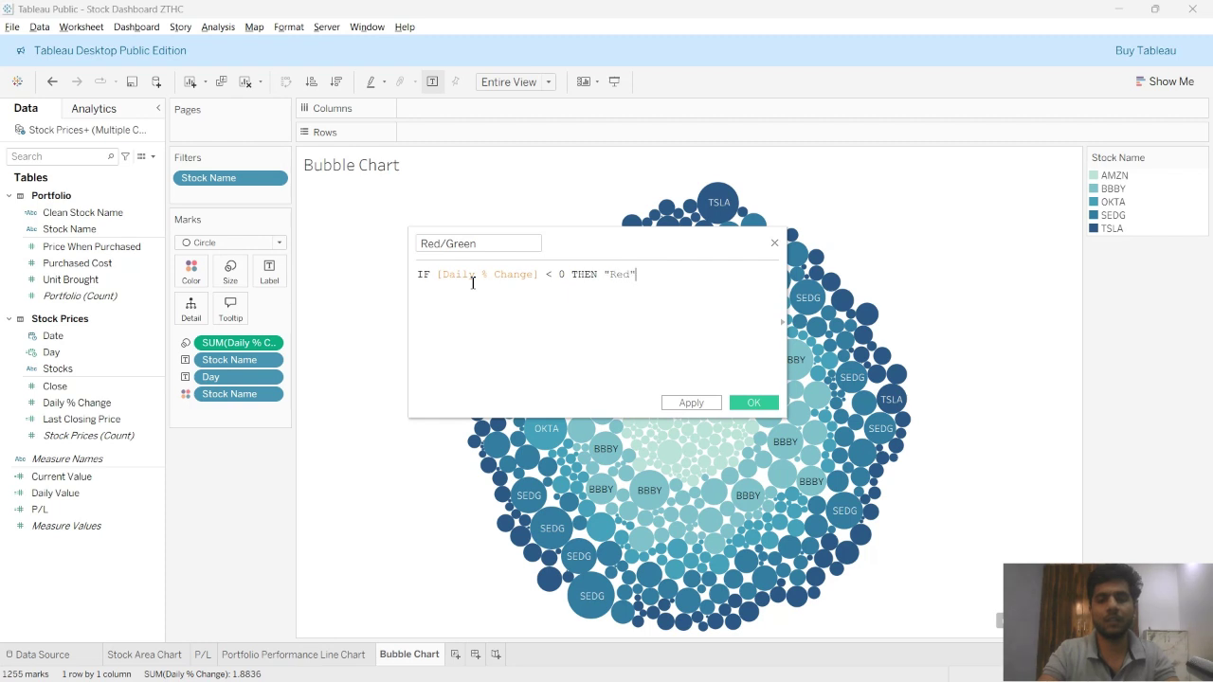
type("\"Red\"")
- Add a second formula line reading ELSEIF [Daily % Change] >= 0 THEN "Green"
key("Return")
type("ELS")
key("Down")
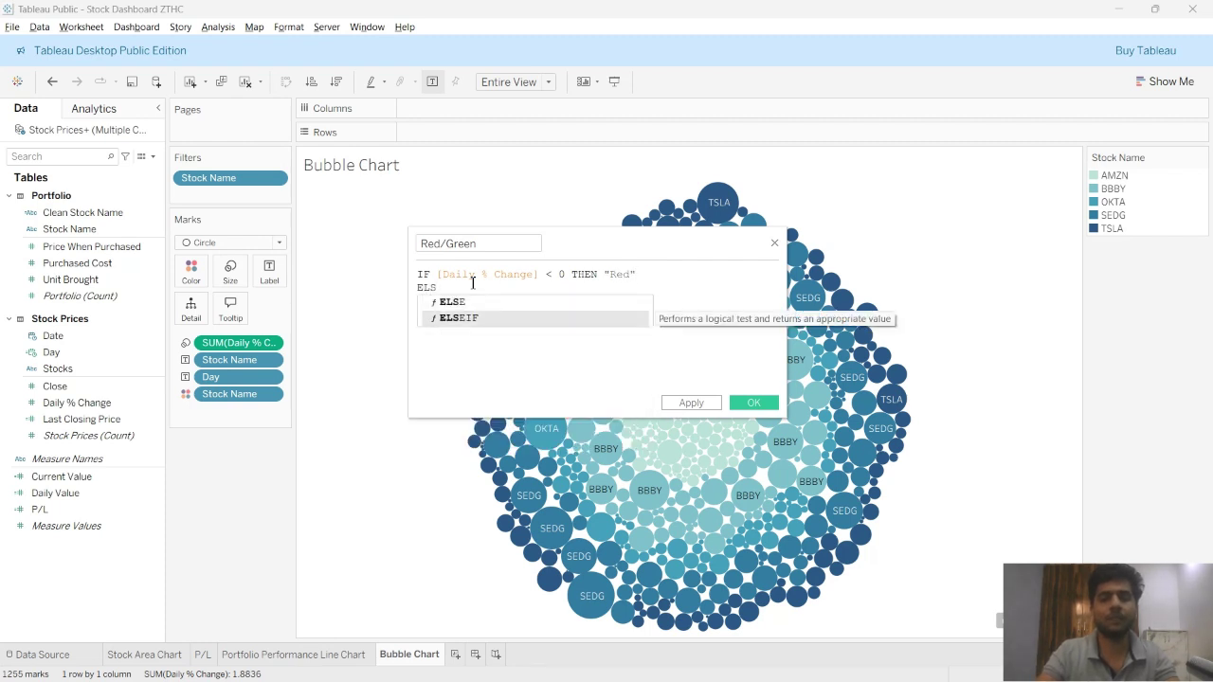
key("Return")
type("[")
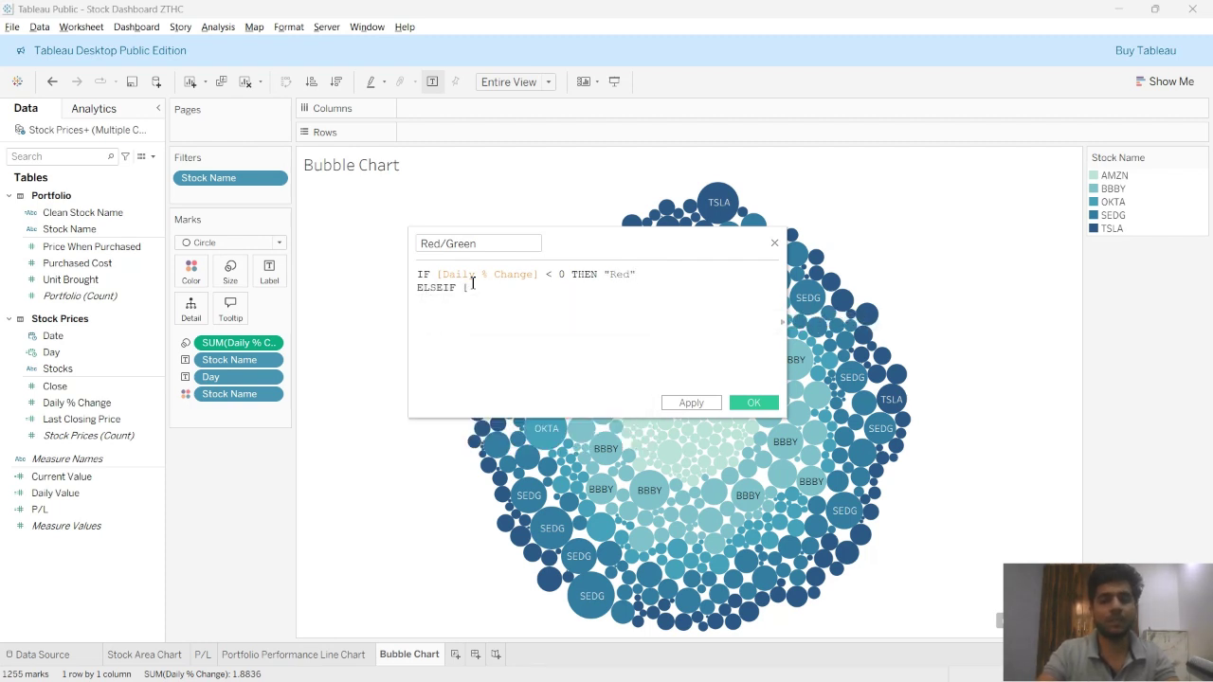
type("Dau")
key("Return")
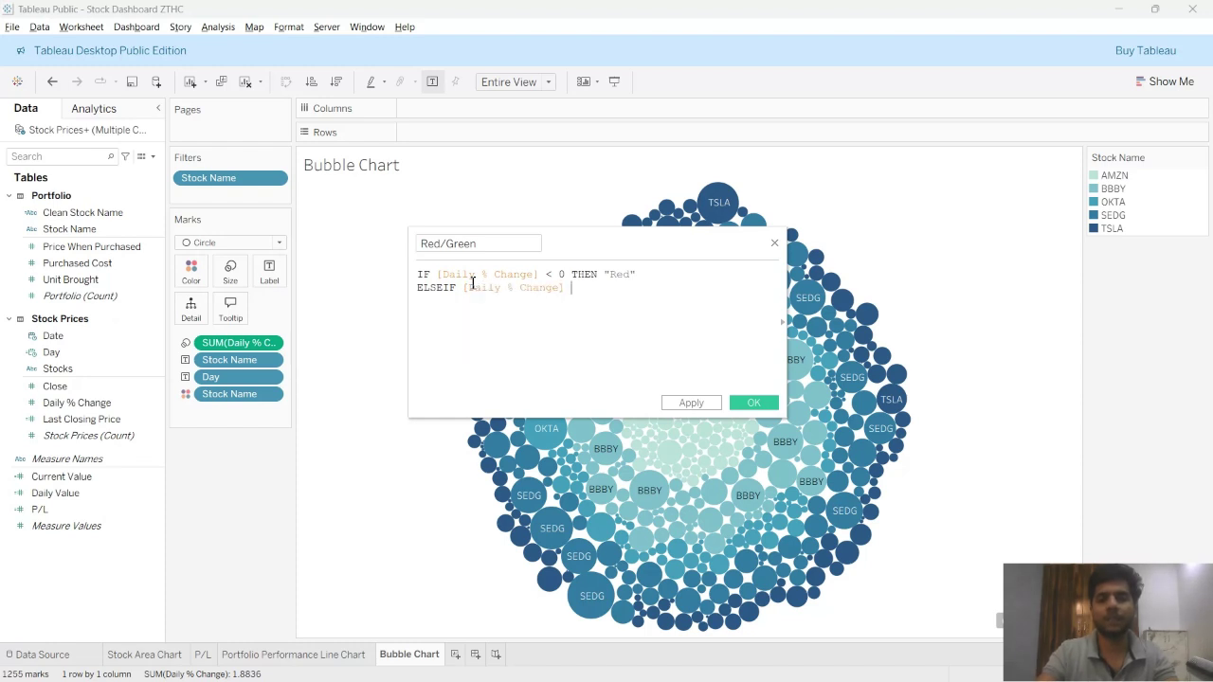
type(">=")
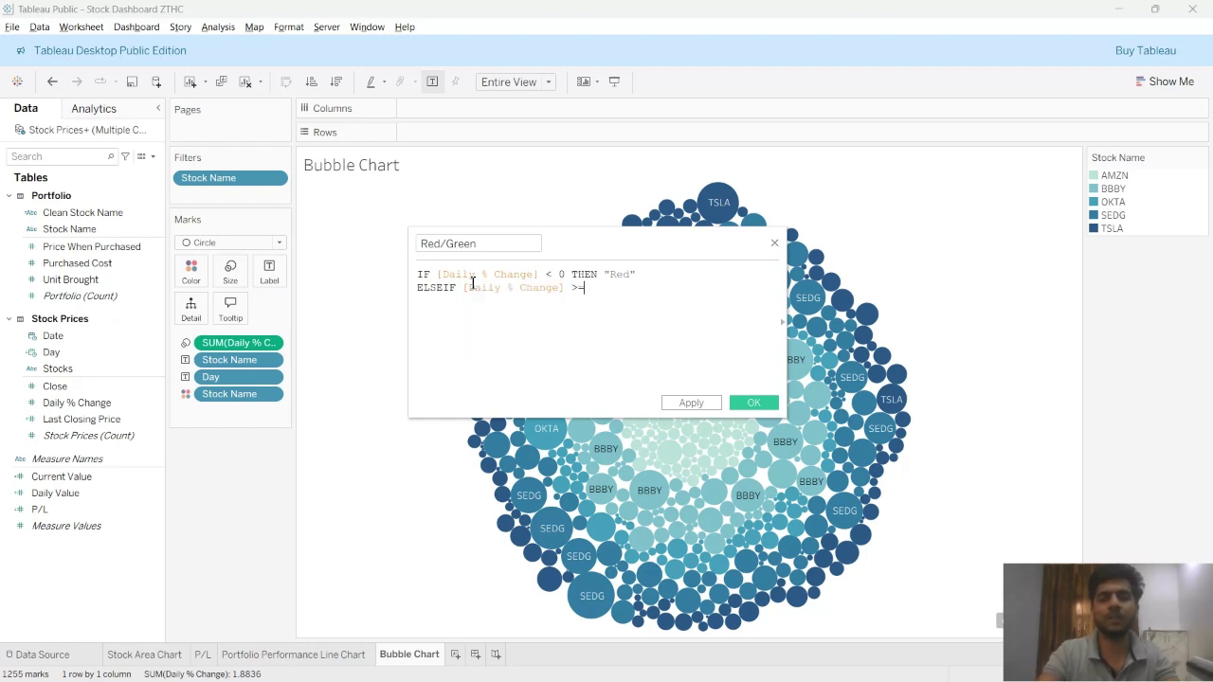
type(" 0 THEN ")
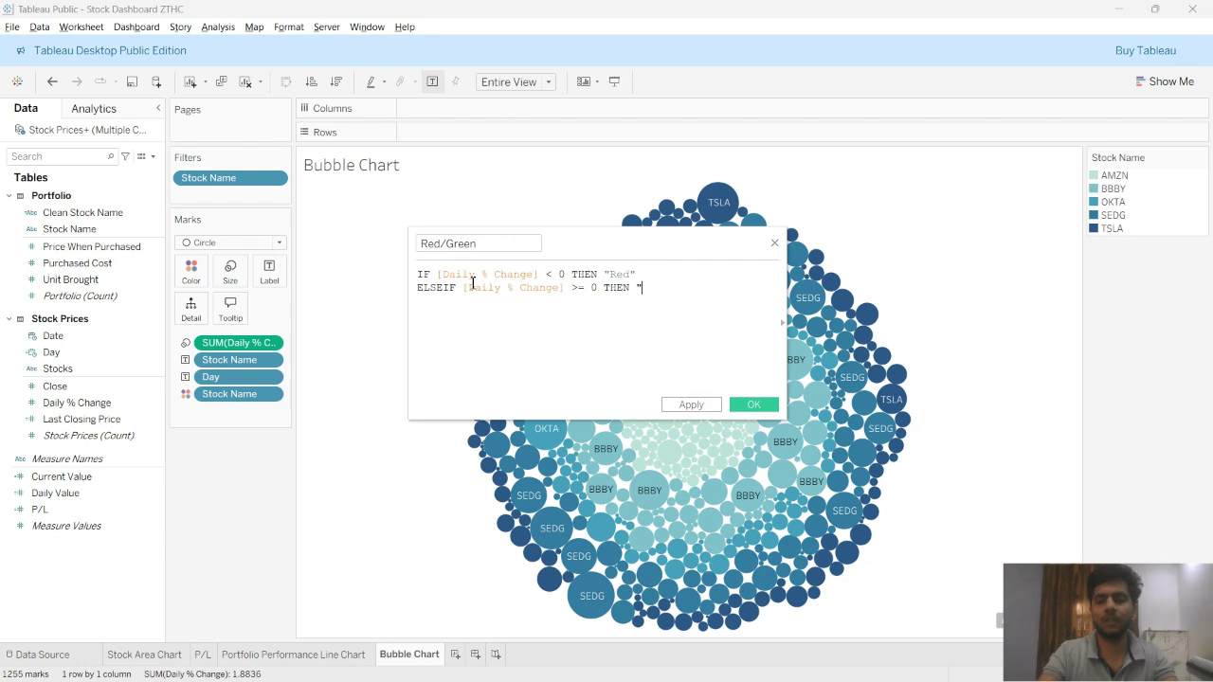
type("\"Green\" ")
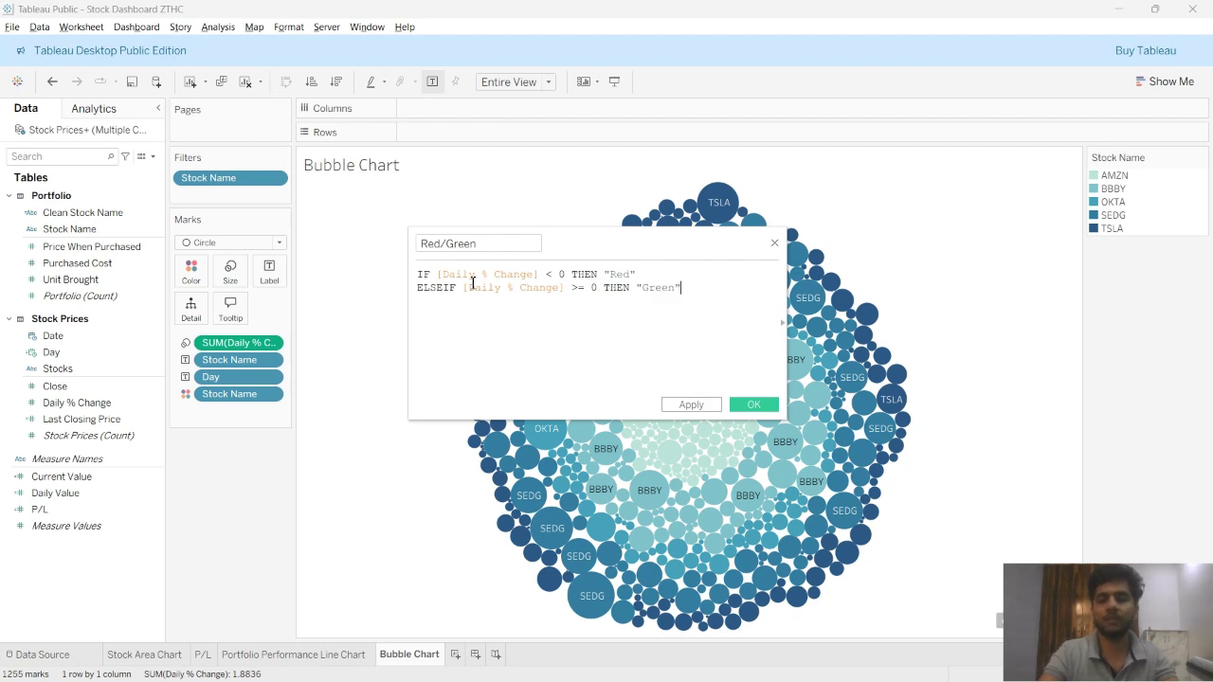
- Close the Red/Green formula with END, then apply and save the calculated field
type("END")
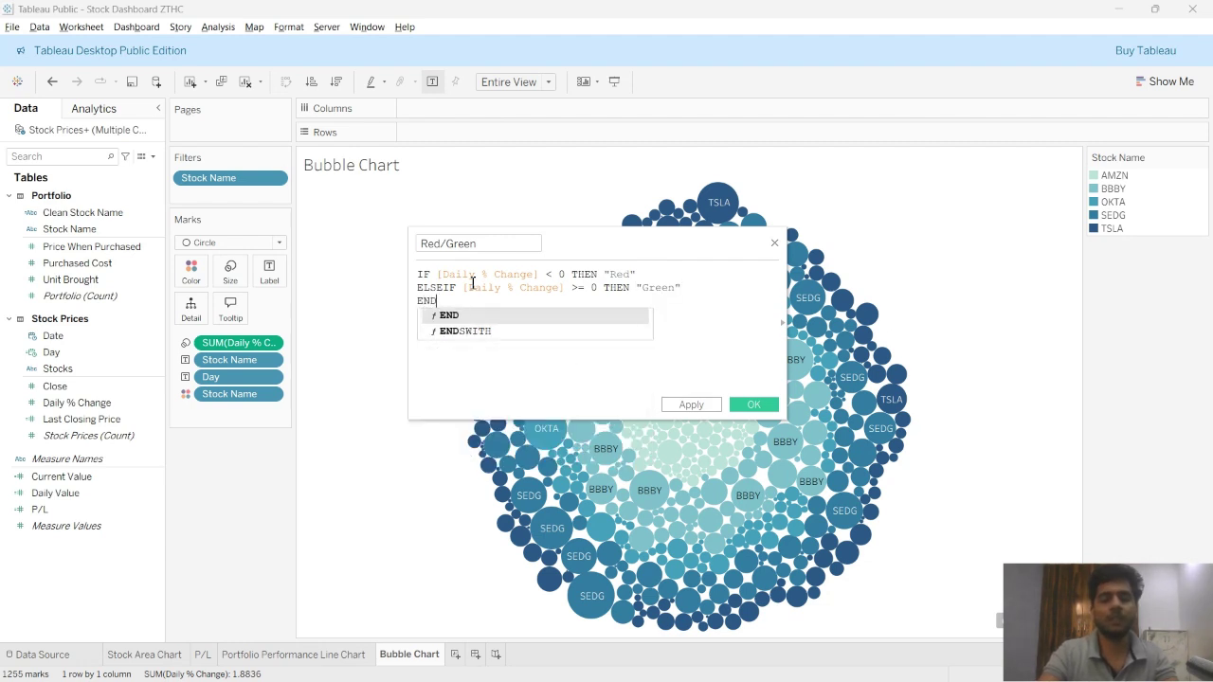
left_click(767, 352)
left_click_drag(512, 303, 409, 273)
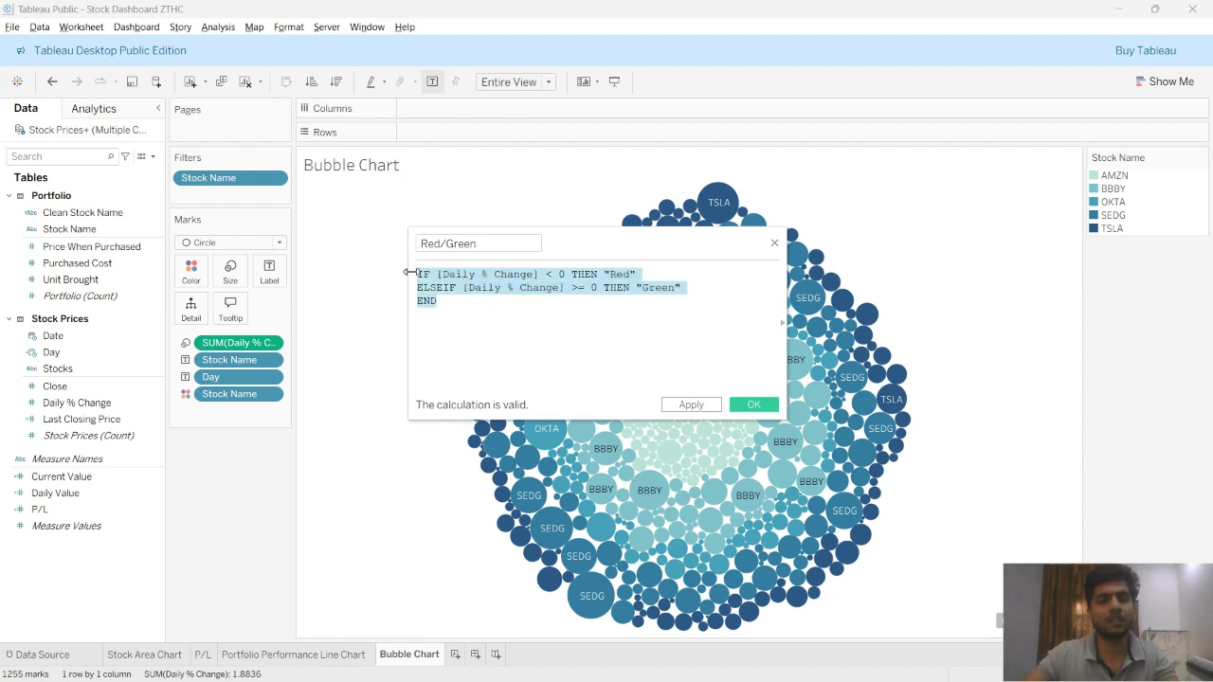
left_click(453, 299)
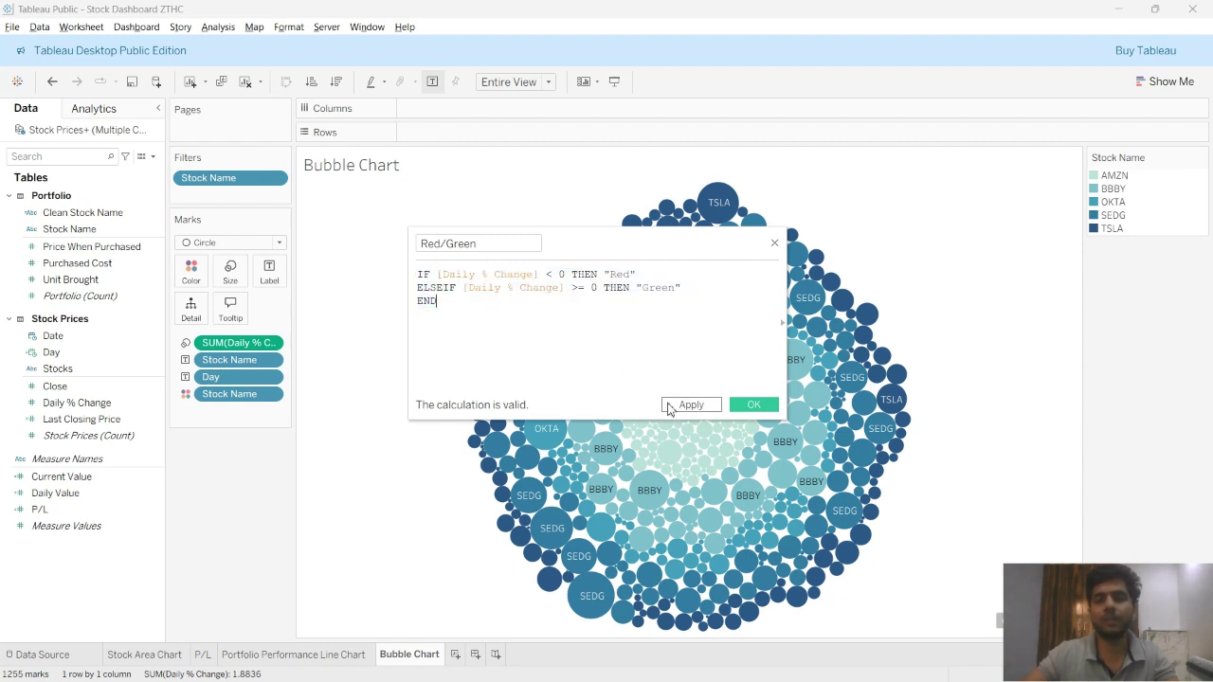
left_click(687, 407)
left_click(744, 407)
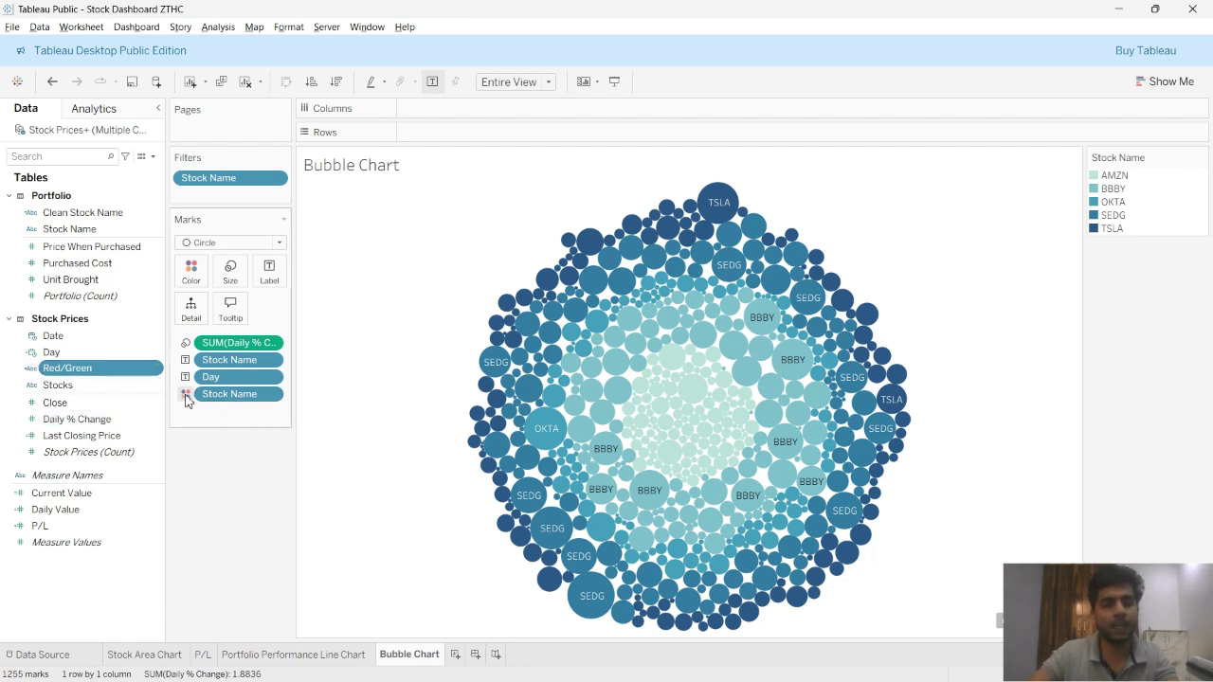
- Replace Stock Name with the Red/Green field as the color of the bubbles
left_click(222, 396)
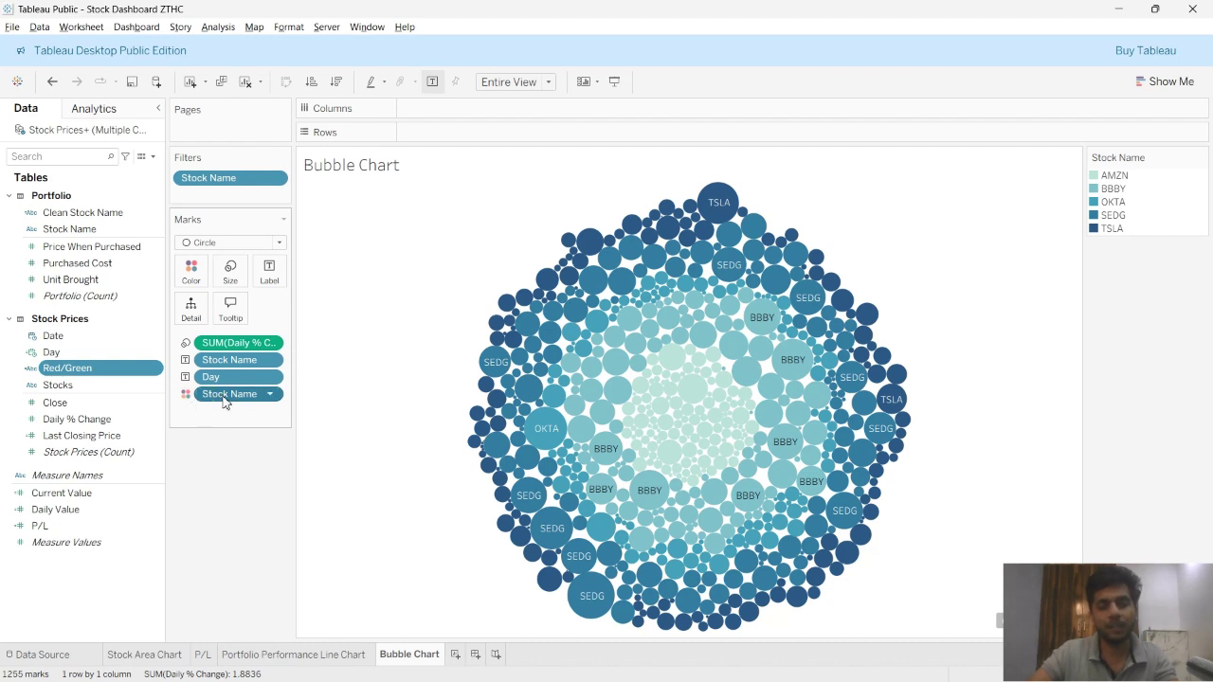
left_click_drag(224, 402, 227, 533)
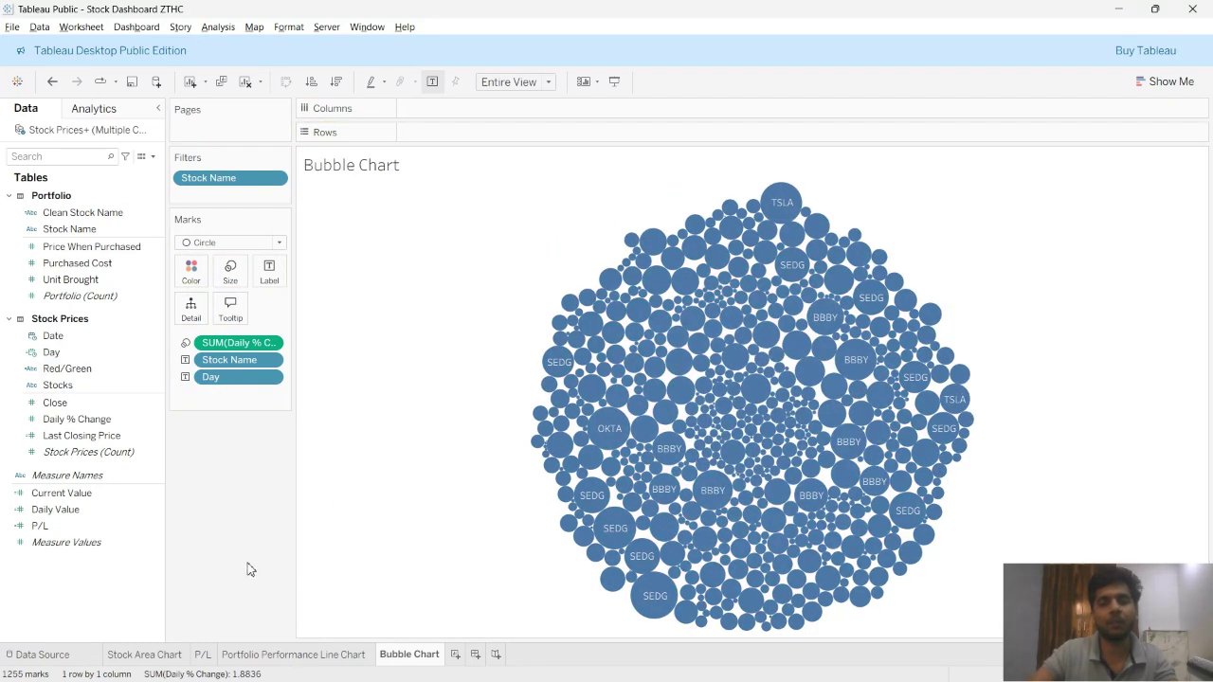
left_click(67, 374)
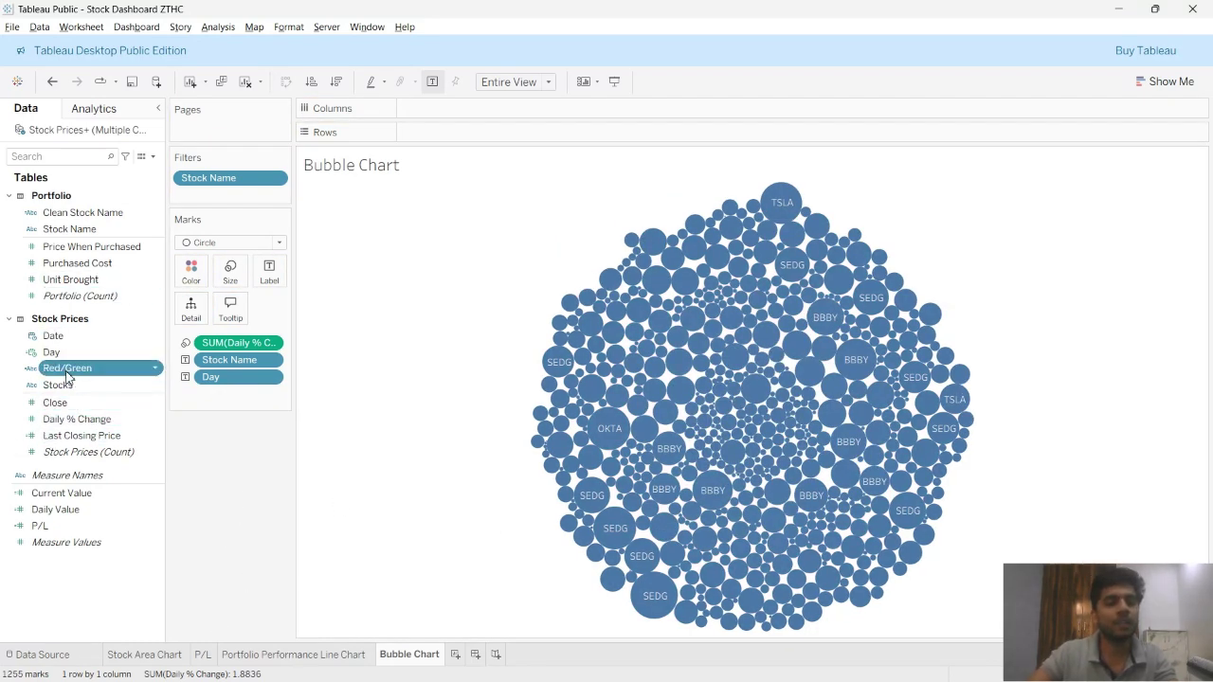
left_click_drag(67, 377, 191, 280)
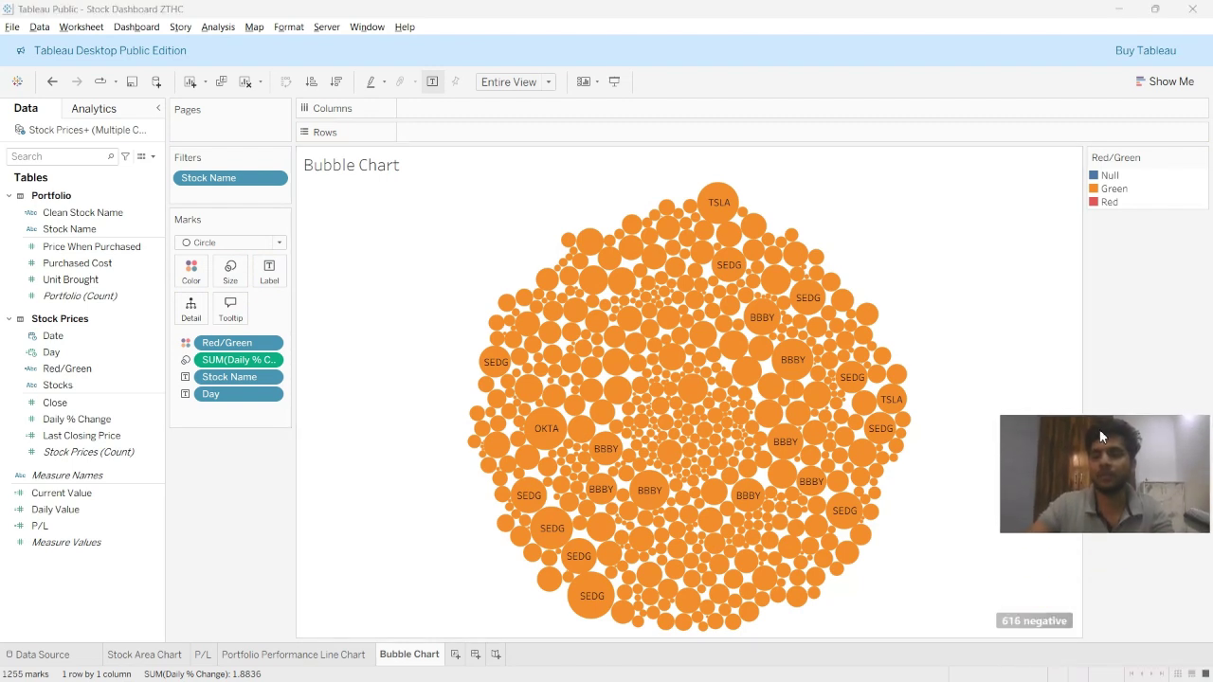
- Include the negative Daily % Change values in the bubble chart by using absolute values for the bubble size
mouse_move(1031, 633)
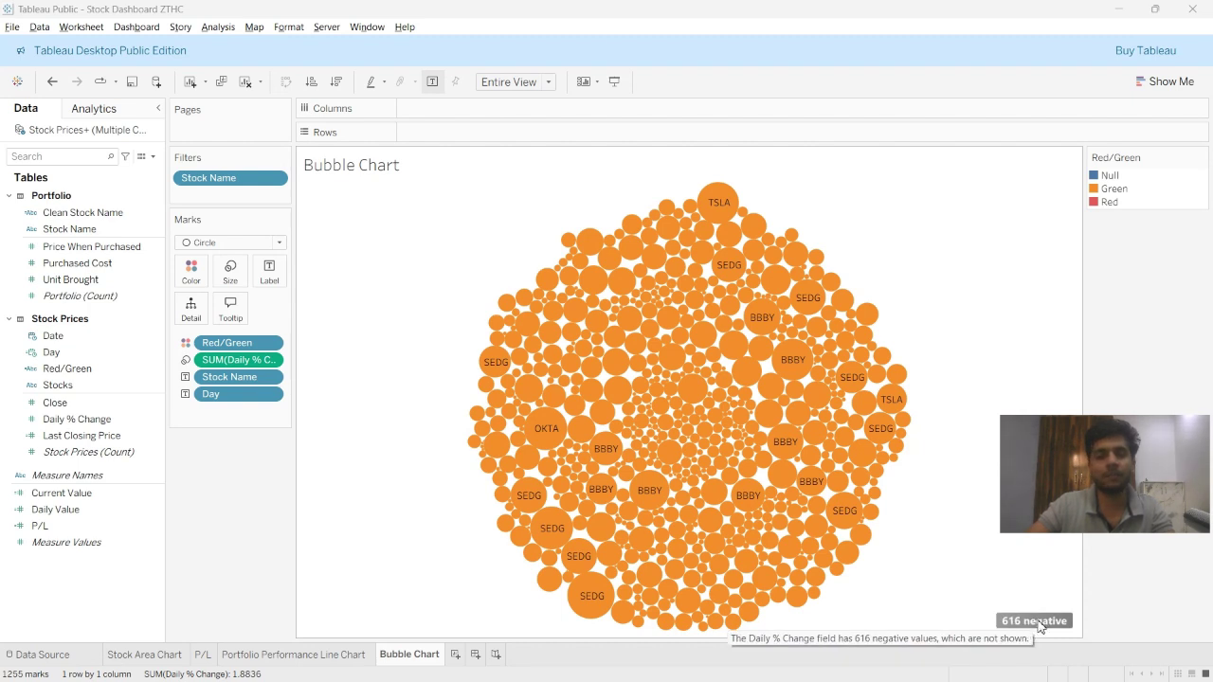
left_click(1035, 621)
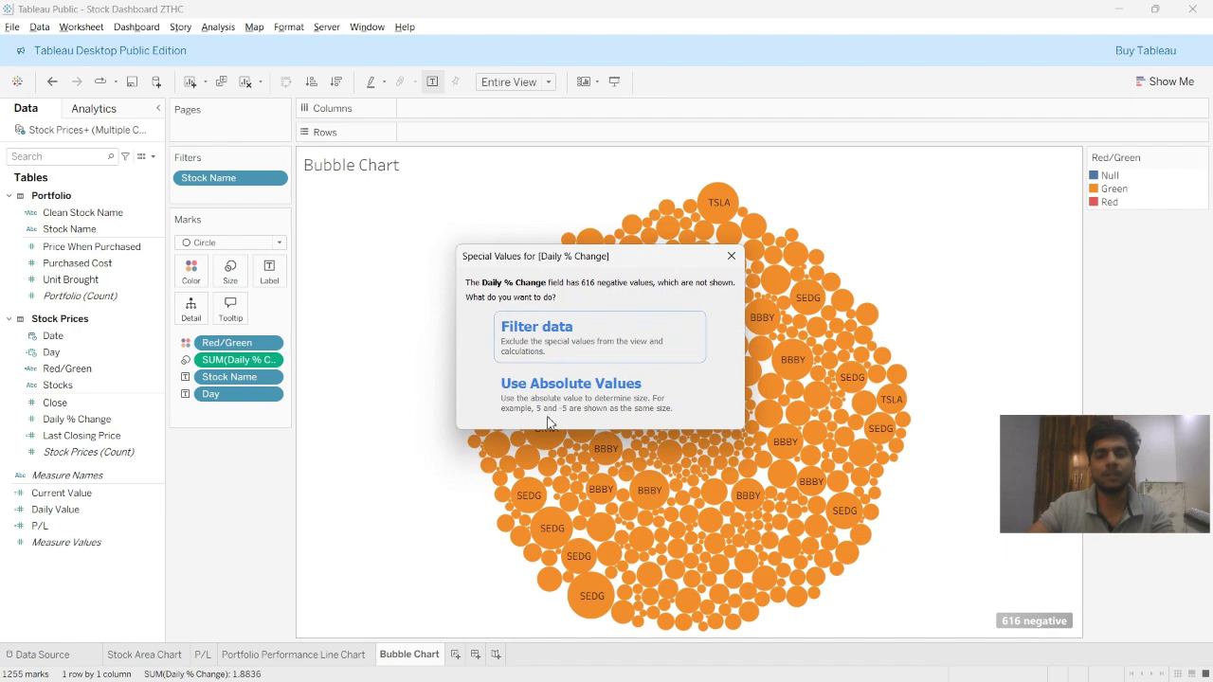
left_click(605, 415)
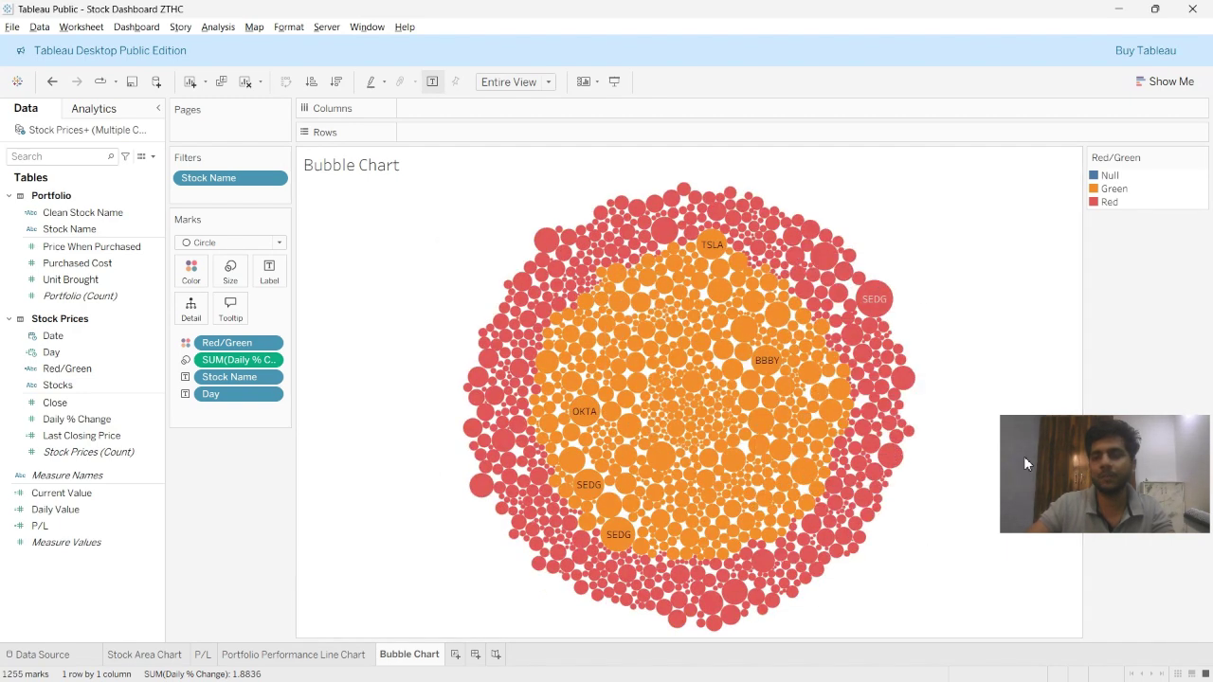
left_click_drag(1023, 456, 1087, 618)
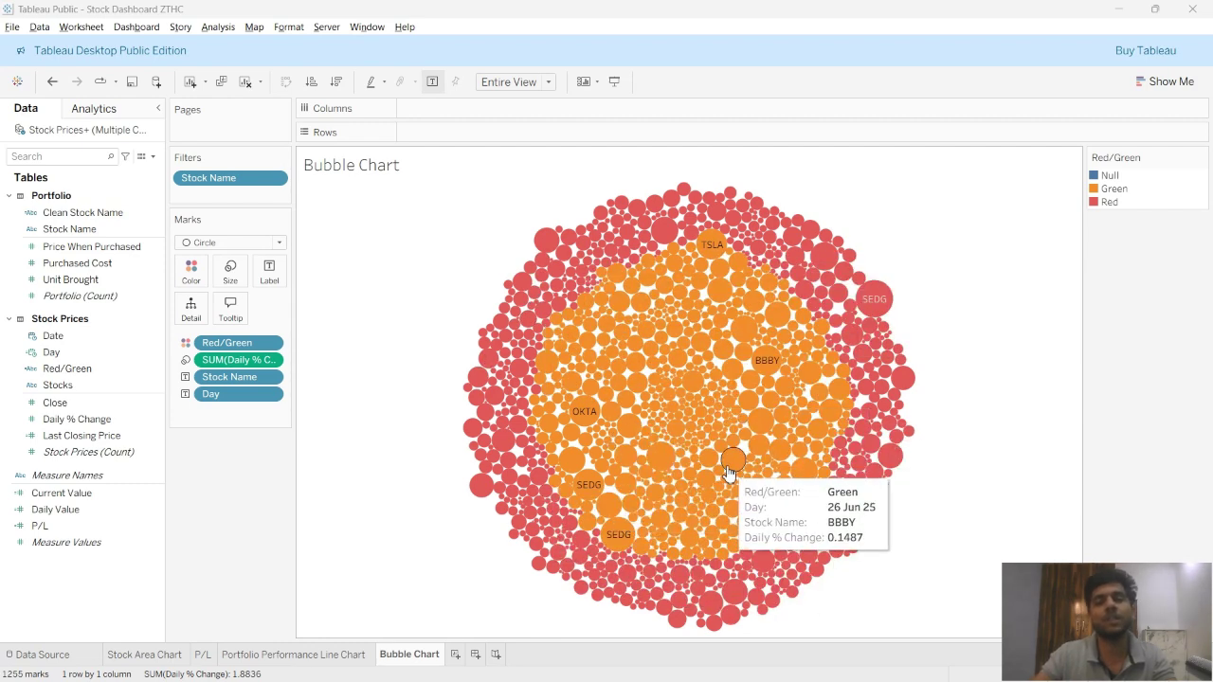
- Assign the green swatch of the Automatic palette to the Green item of the Red/Green color field
left_click(190, 272)
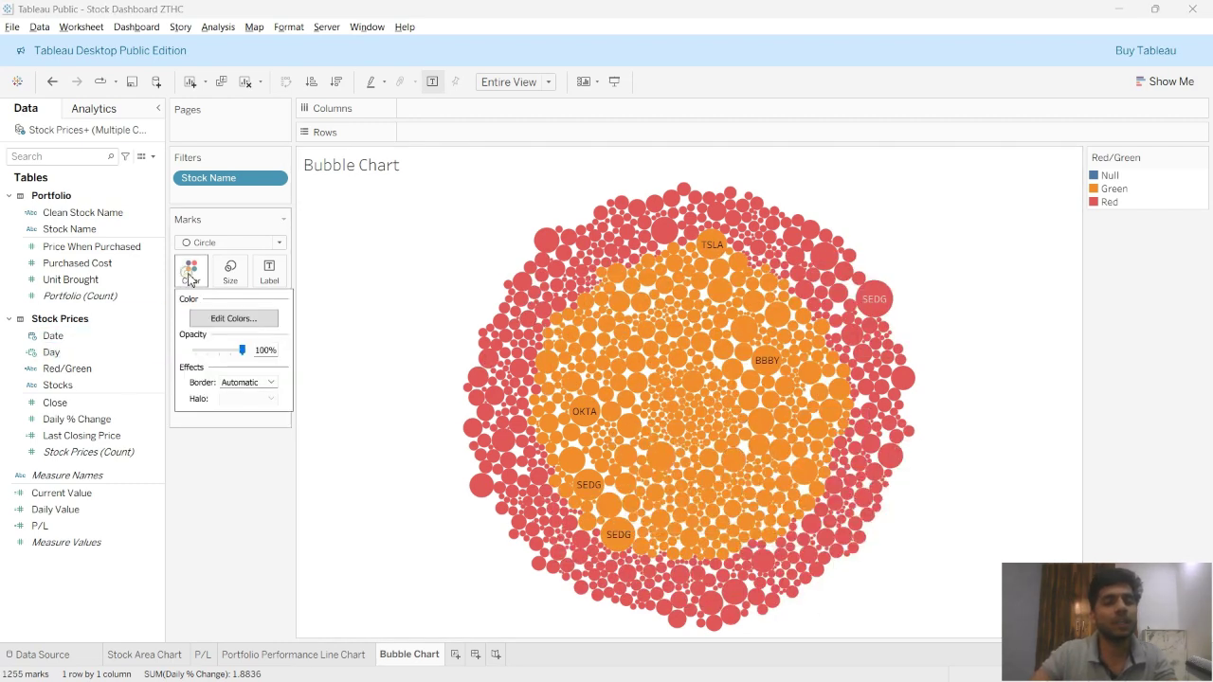
left_click(192, 320)
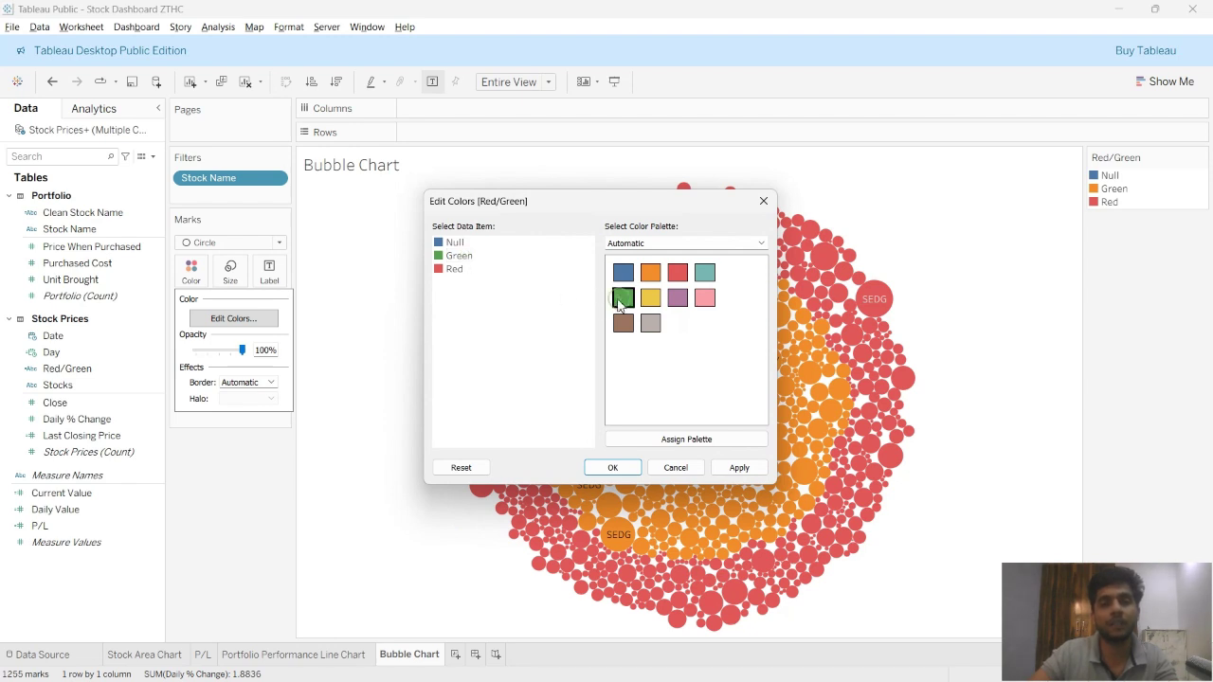
left_click(738, 469)
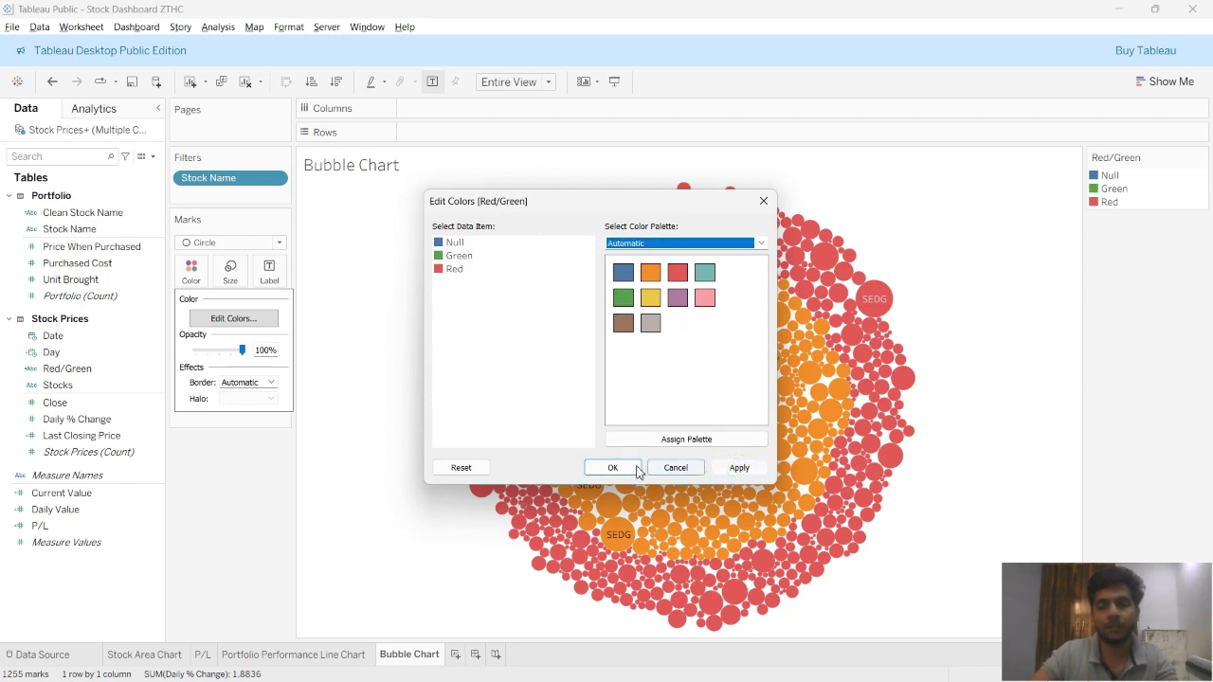
left_click(612, 468)
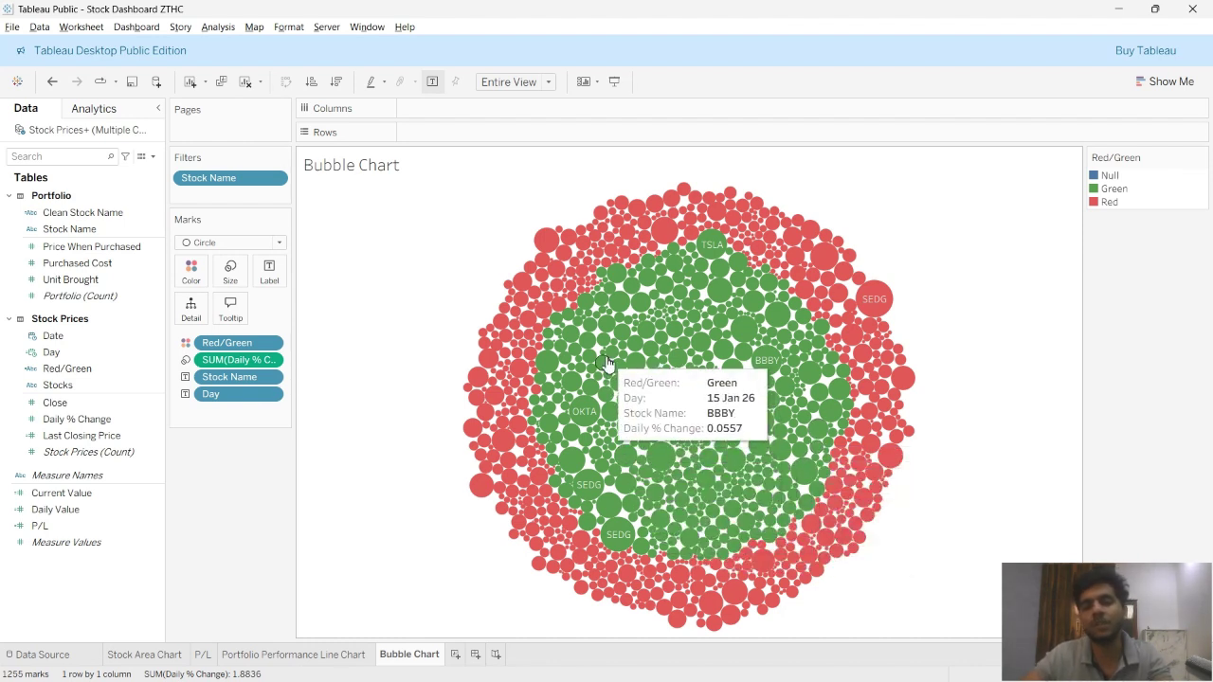
- Remove the Red/Green line from the bubble chart's tooltip text
left_click(231, 310)
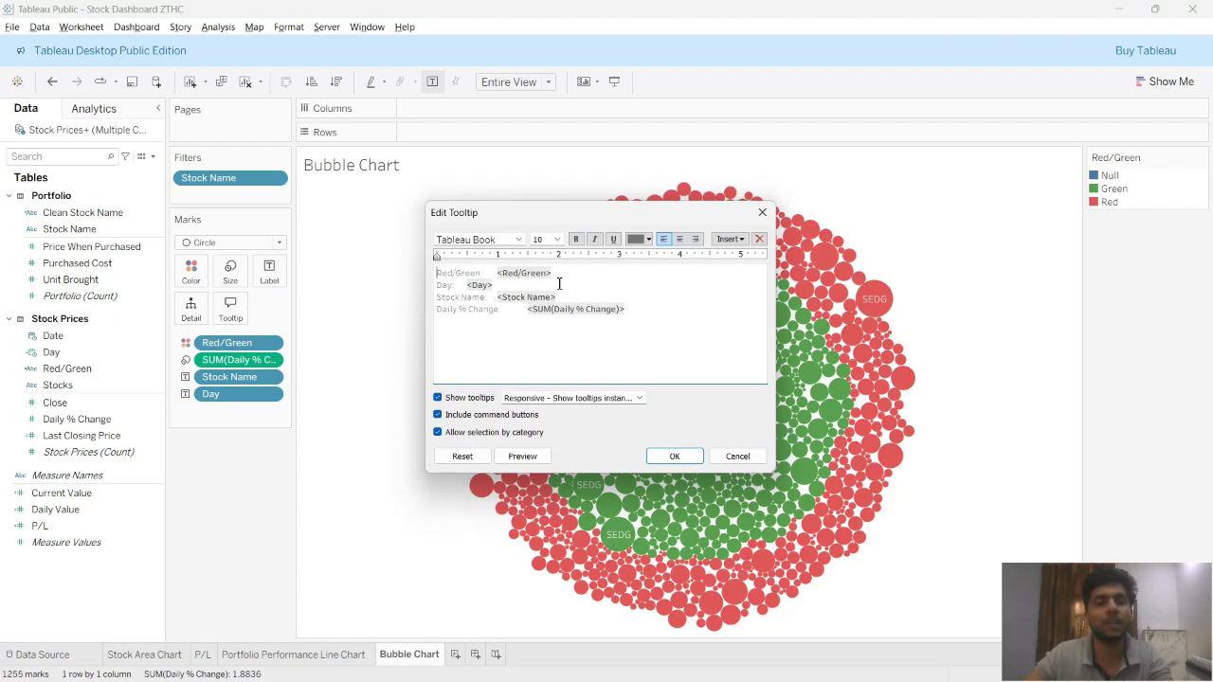
left_click_drag(486, 274, 450, 275)
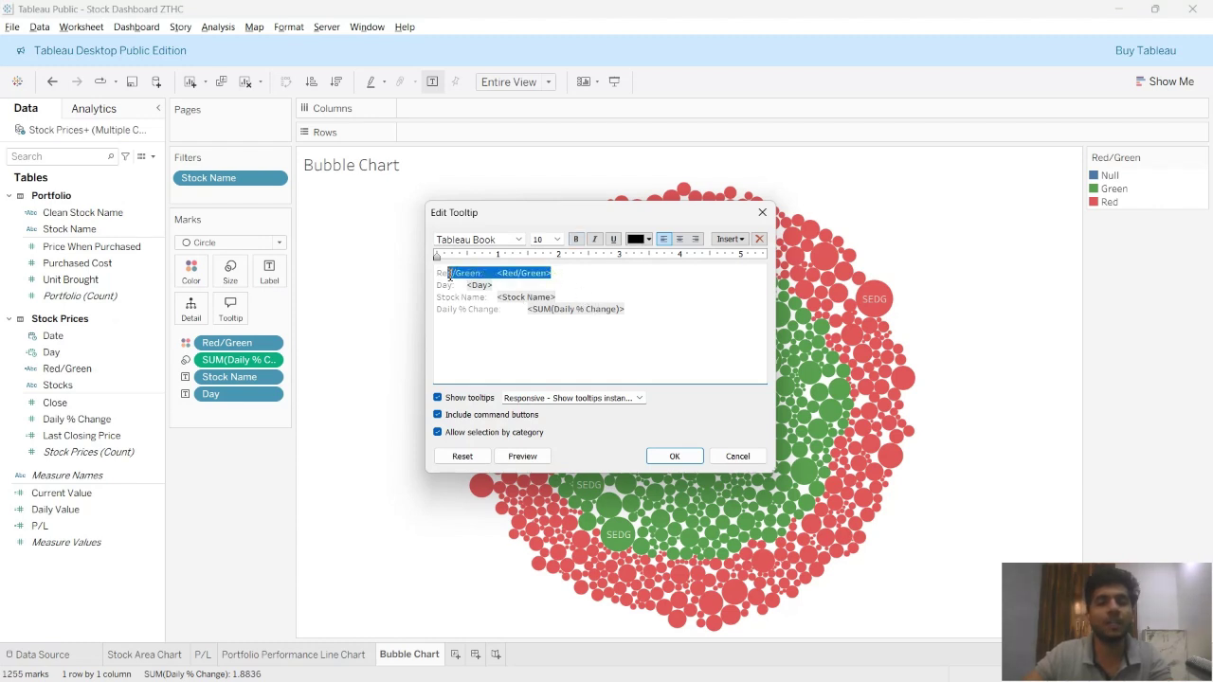
key("Delete")
key("Delete")
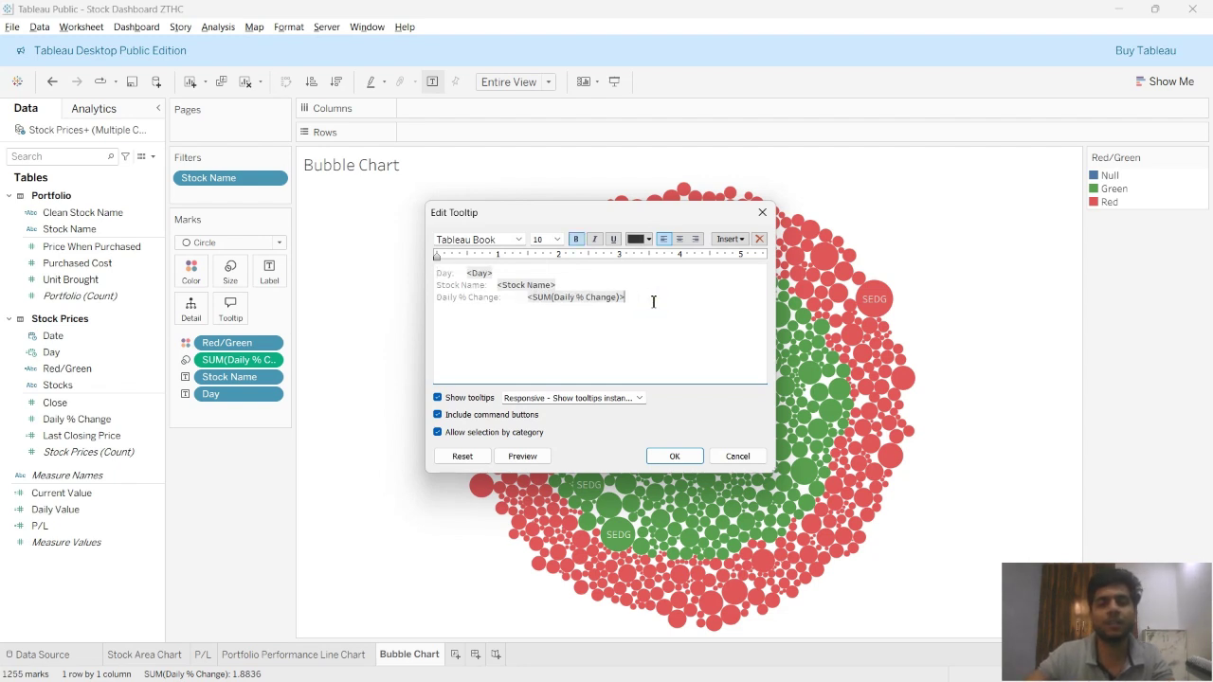
- Set all remaining tooltip text to size 12 in orange-red and save the tooltip
left_click_drag(653, 302, 402, 263)
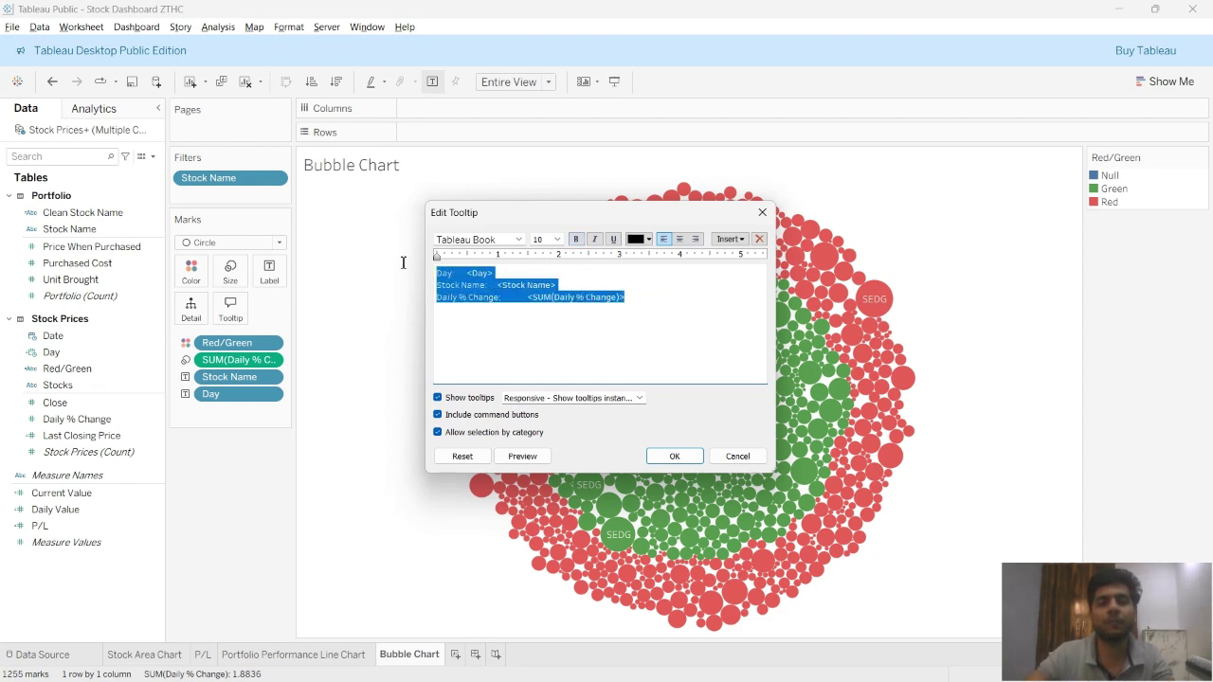
left_click(557, 239)
left_click(553, 303)
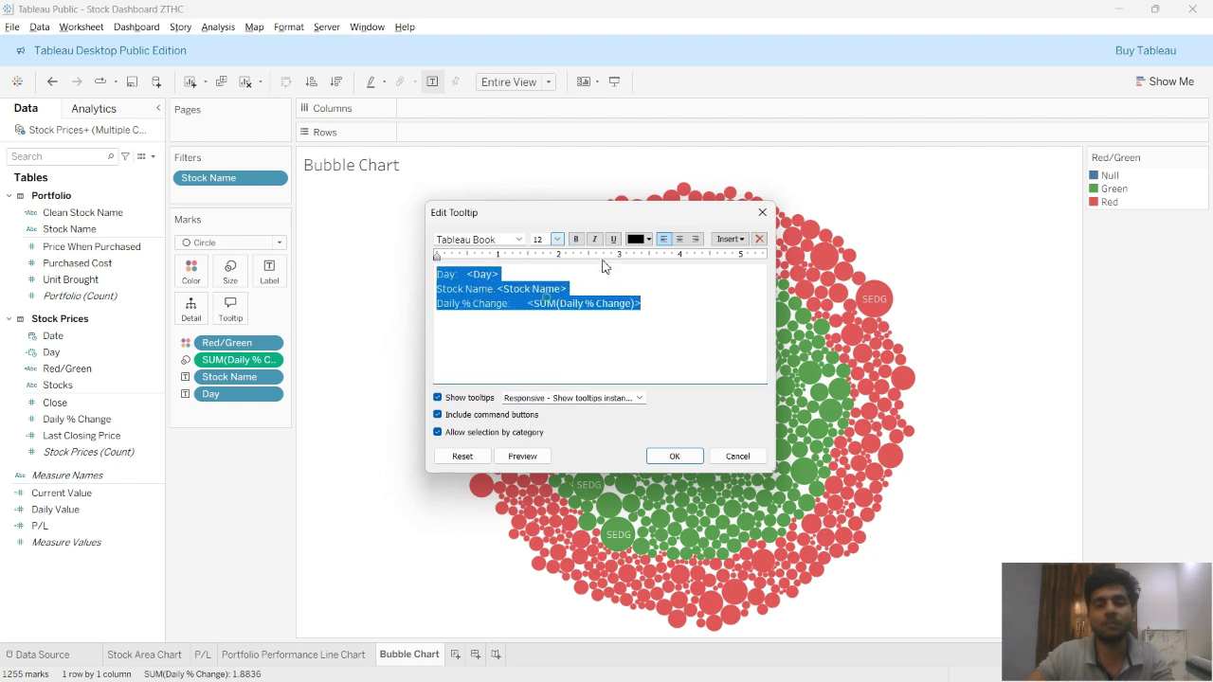
left_click(638, 242)
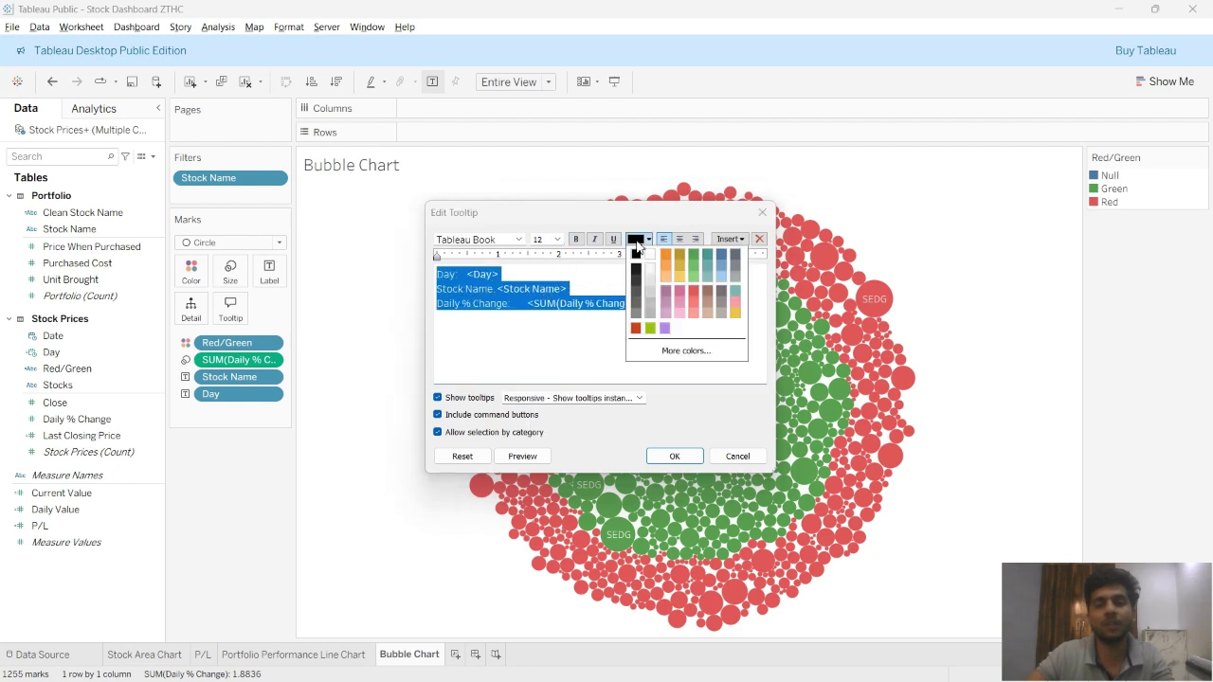
left_click(638, 329)
left_click(654, 457)
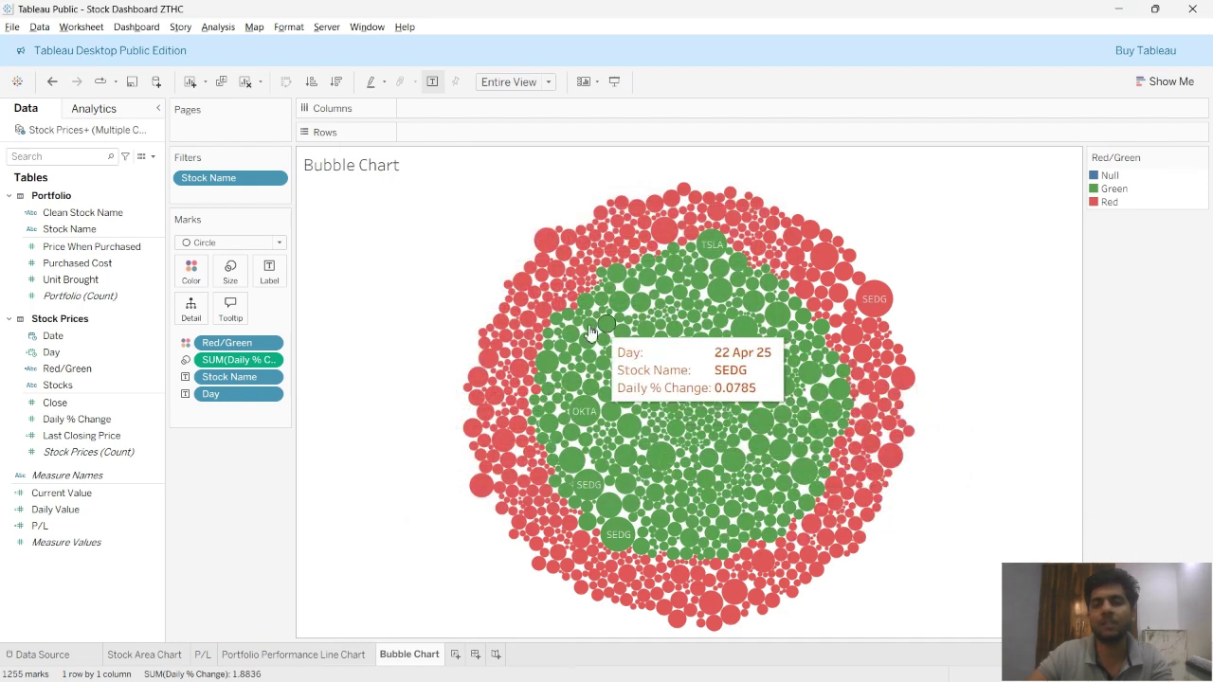
left_click(231, 308)
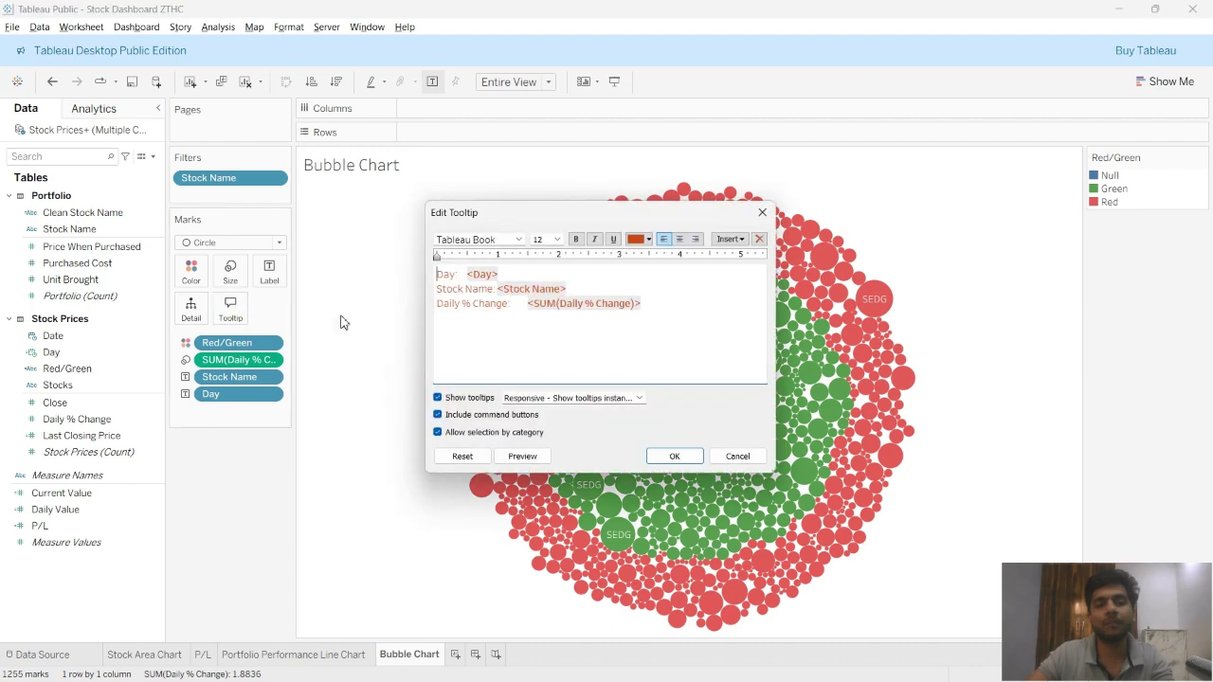
left_click(738, 456)
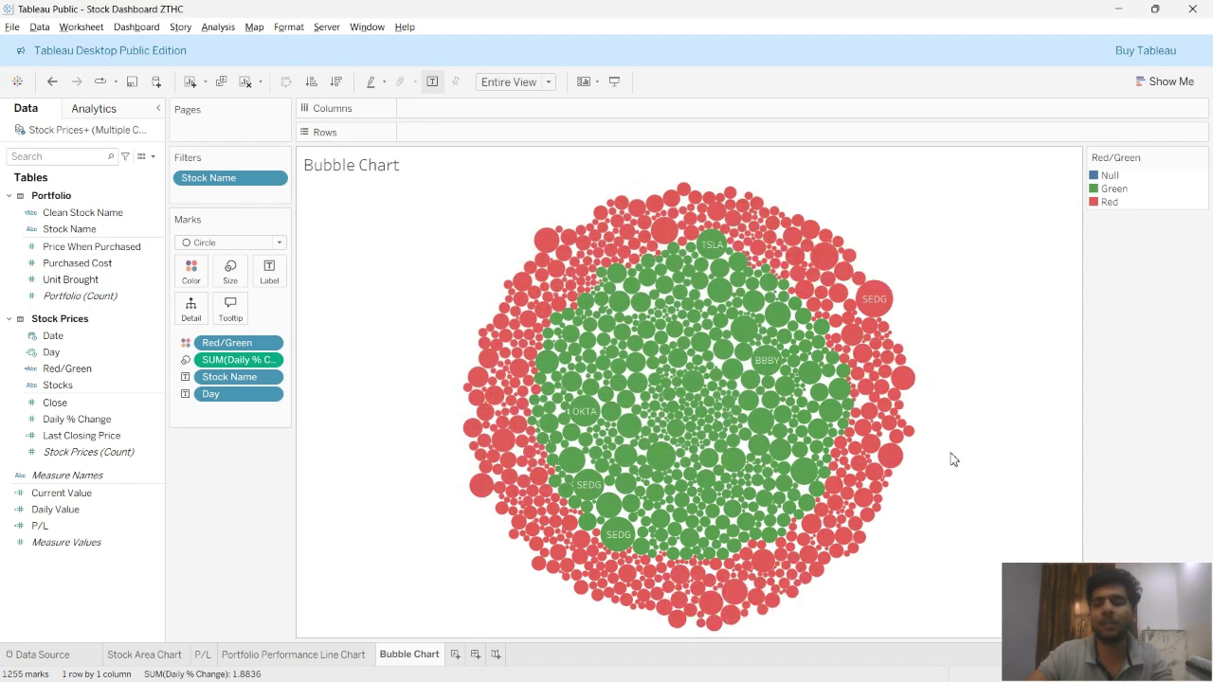